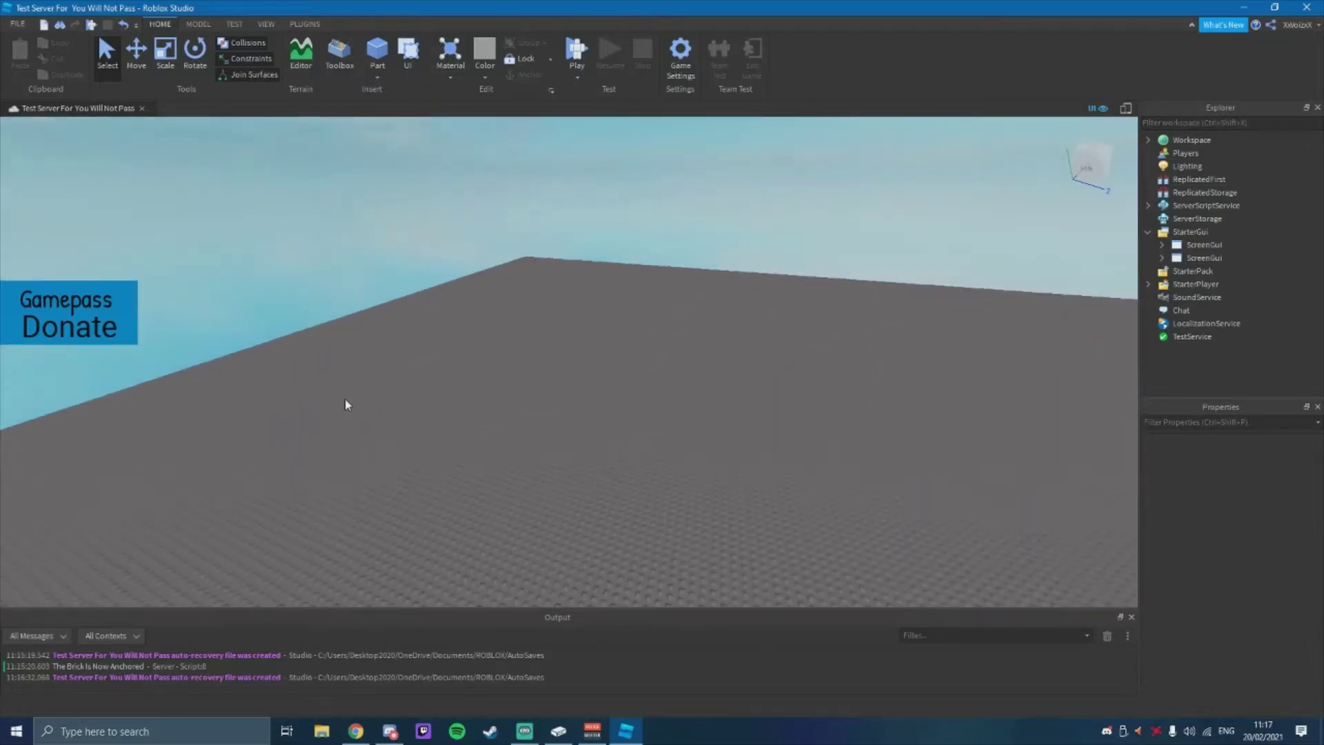
Nudge the camera slightly forward in the place view.
key("w")
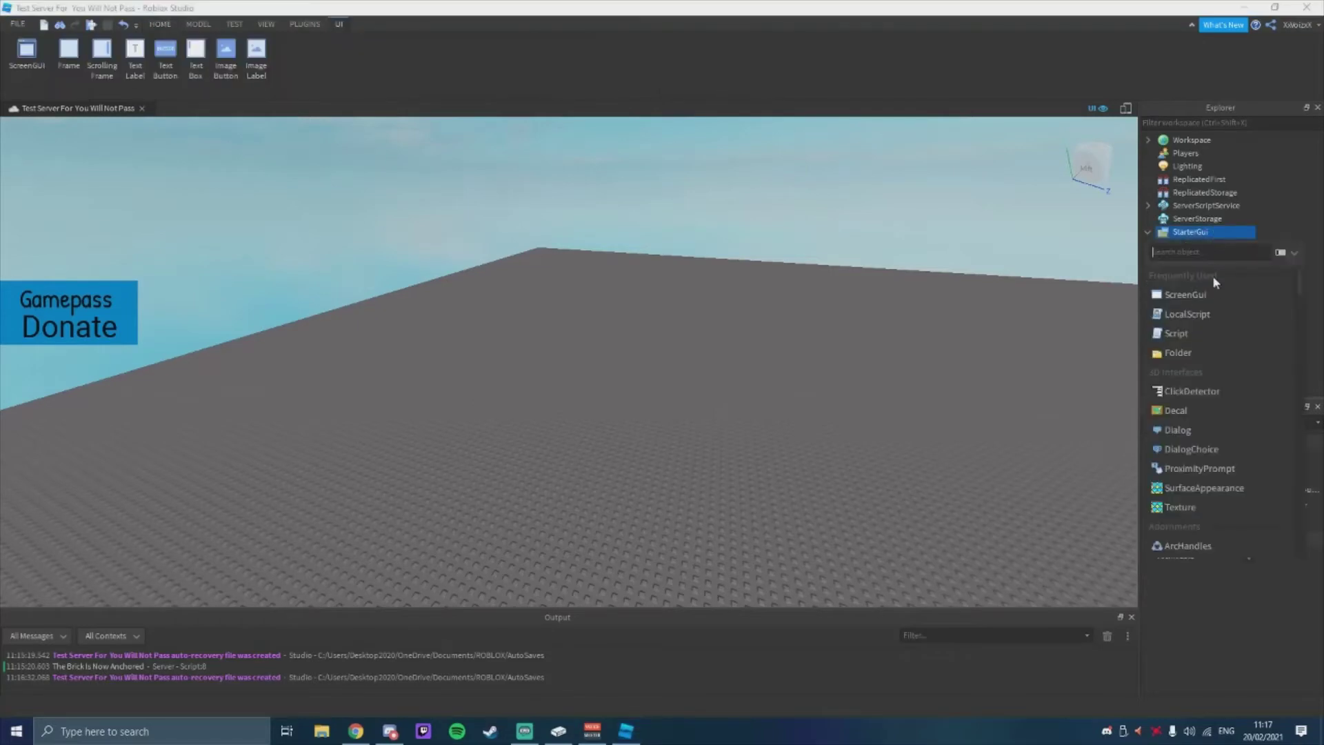
Insert a ScreenGui under StarterGui containing a TextButton and a Frame.
left_click(1185, 294)
left_click(1231, 271)
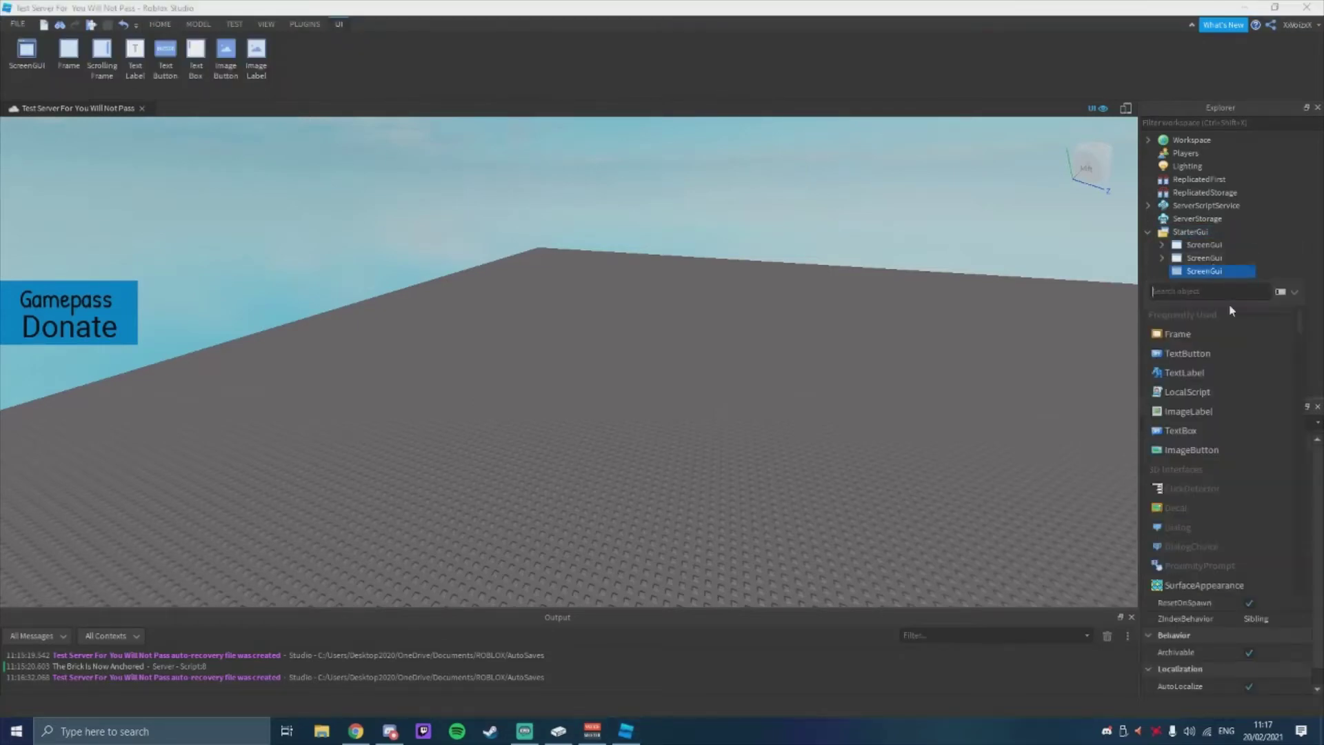
left_click(1205, 355)
left_click(1231, 271)
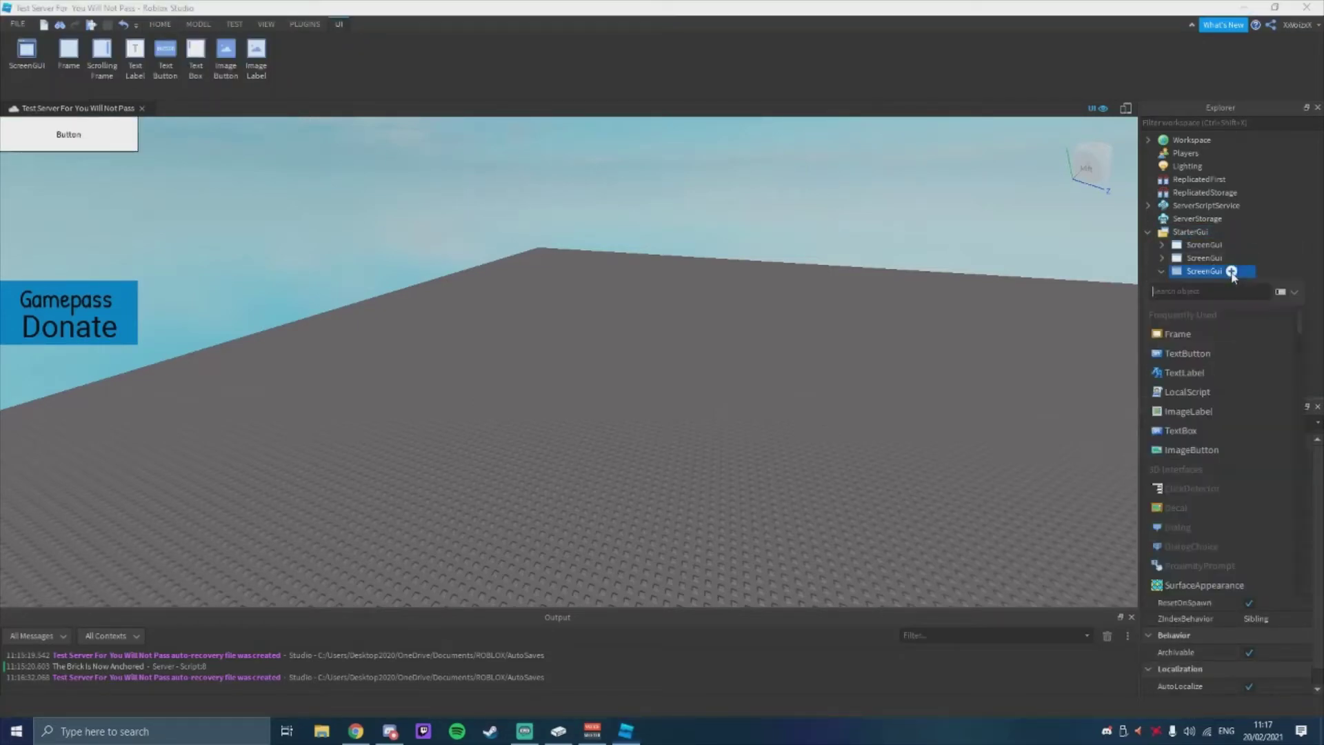
left_click(1205, 341)
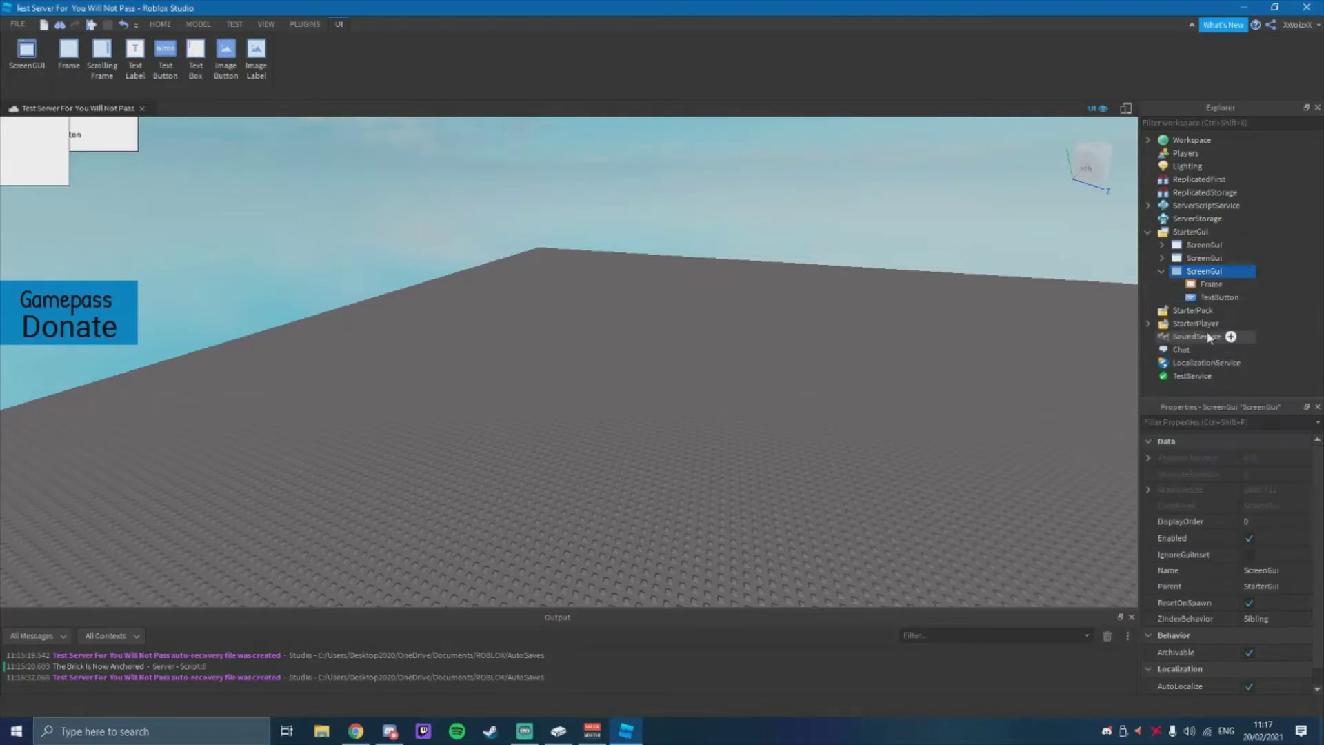
left_click(1211, 284)
Resize the Frame into a large panel centred in the view.
left_click_drag(29, 124, 599, 287)
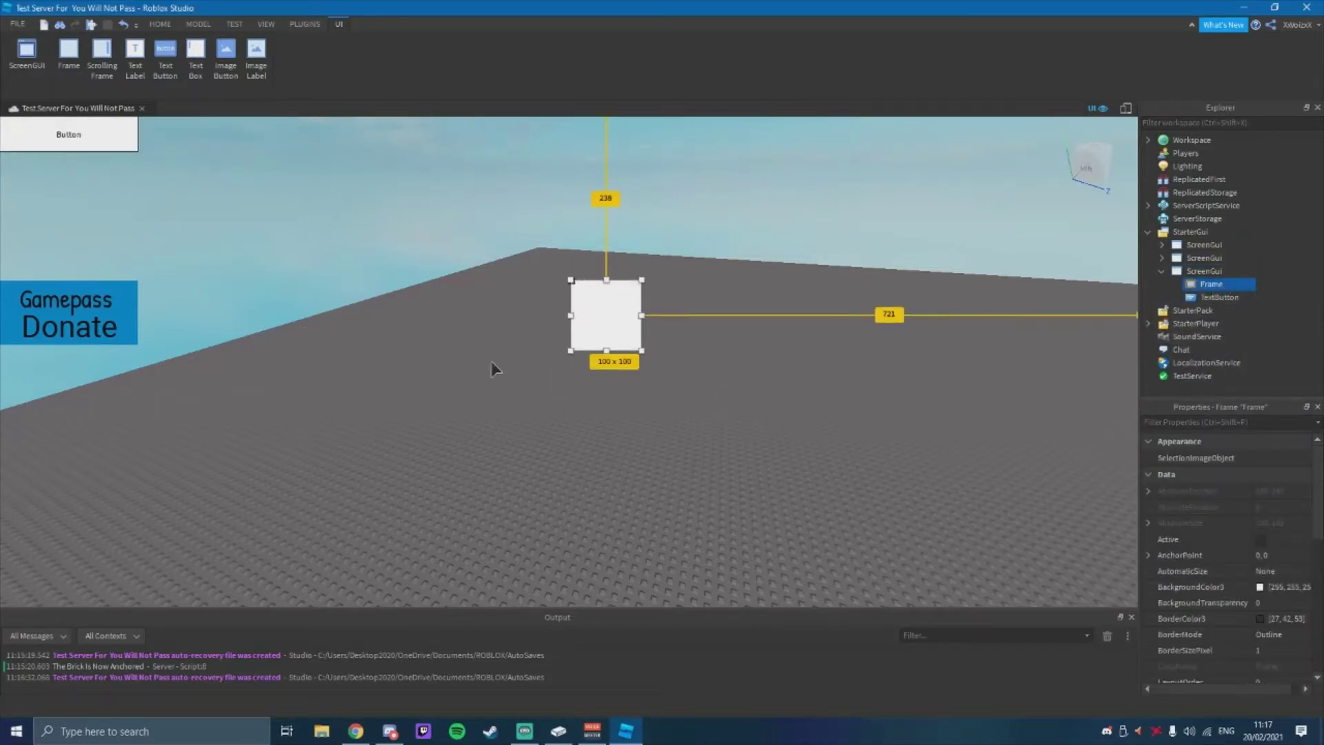
left_click_drag(571, 350, 2, 607)
left_click_drag(78, 564, 432, 446)
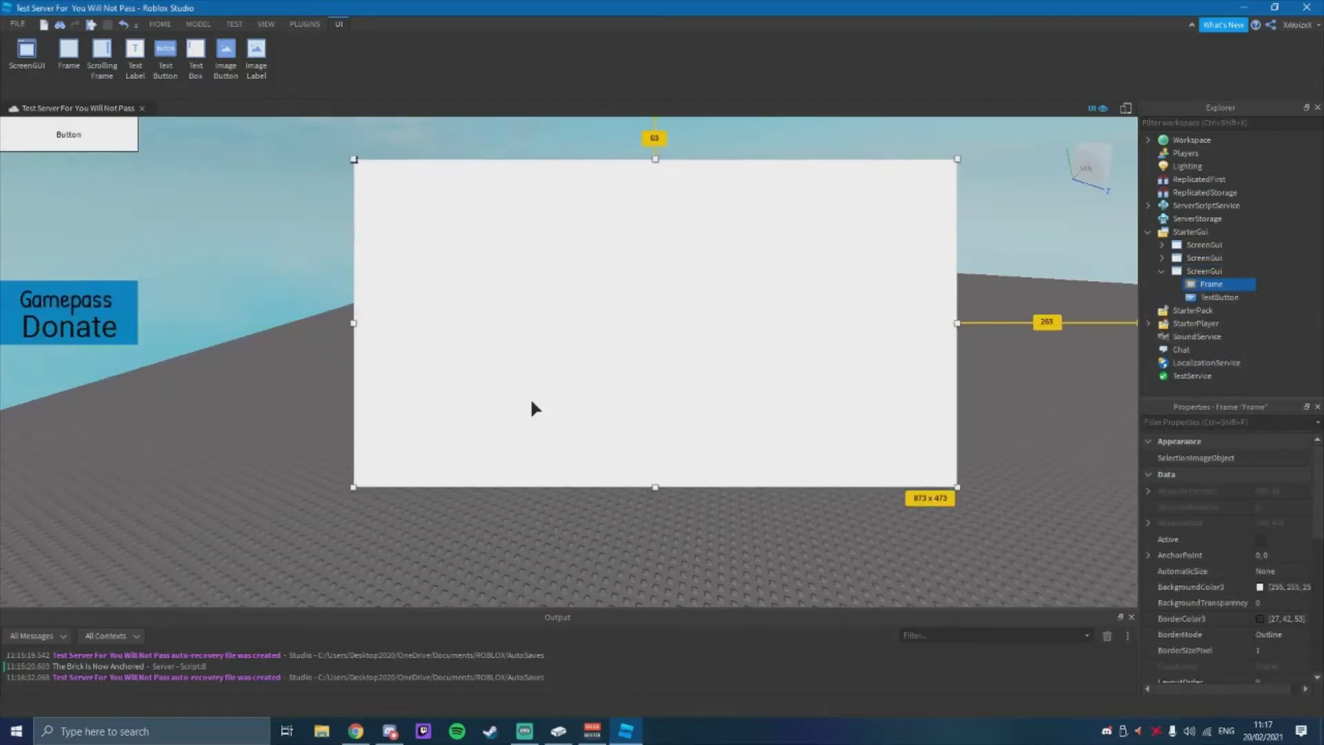
left_click_drag(658, 488, 654, 574)
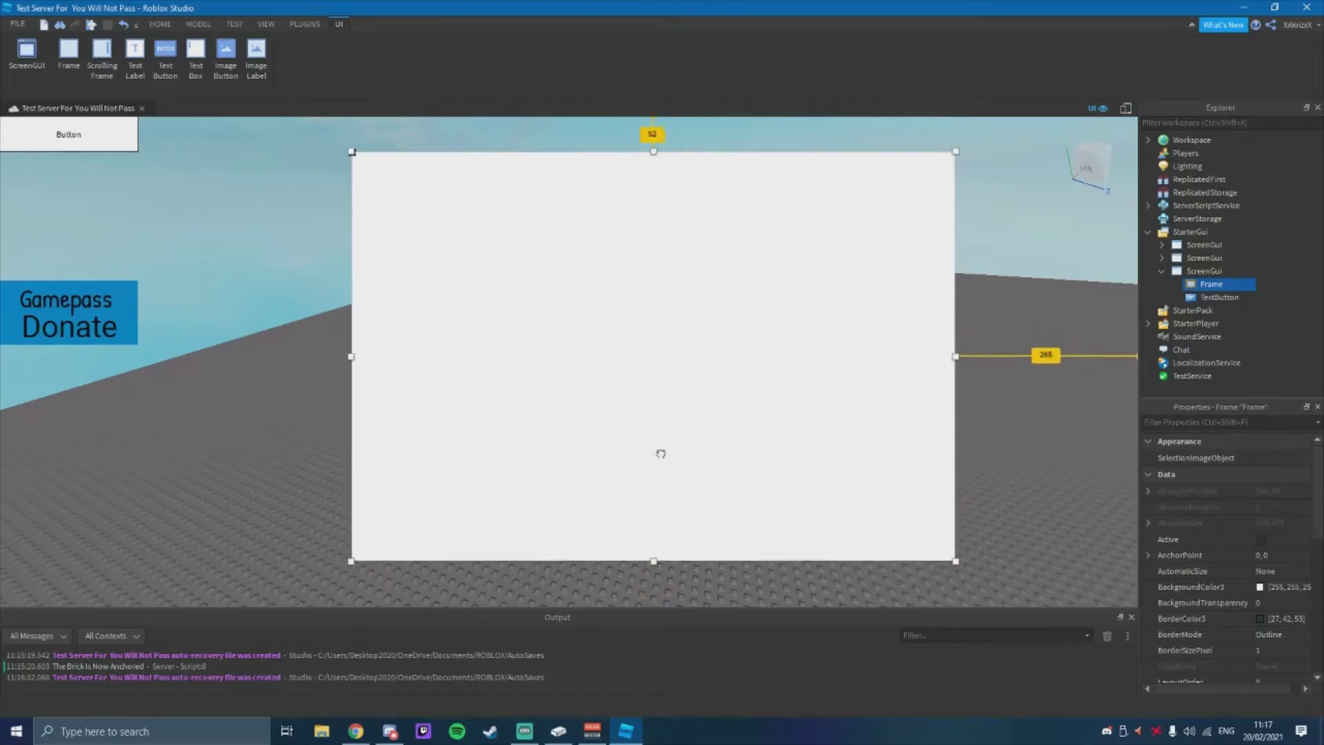
left_click_drag(620, 362, 618, 347)
left_click_drag(351, 352, 254, 350)
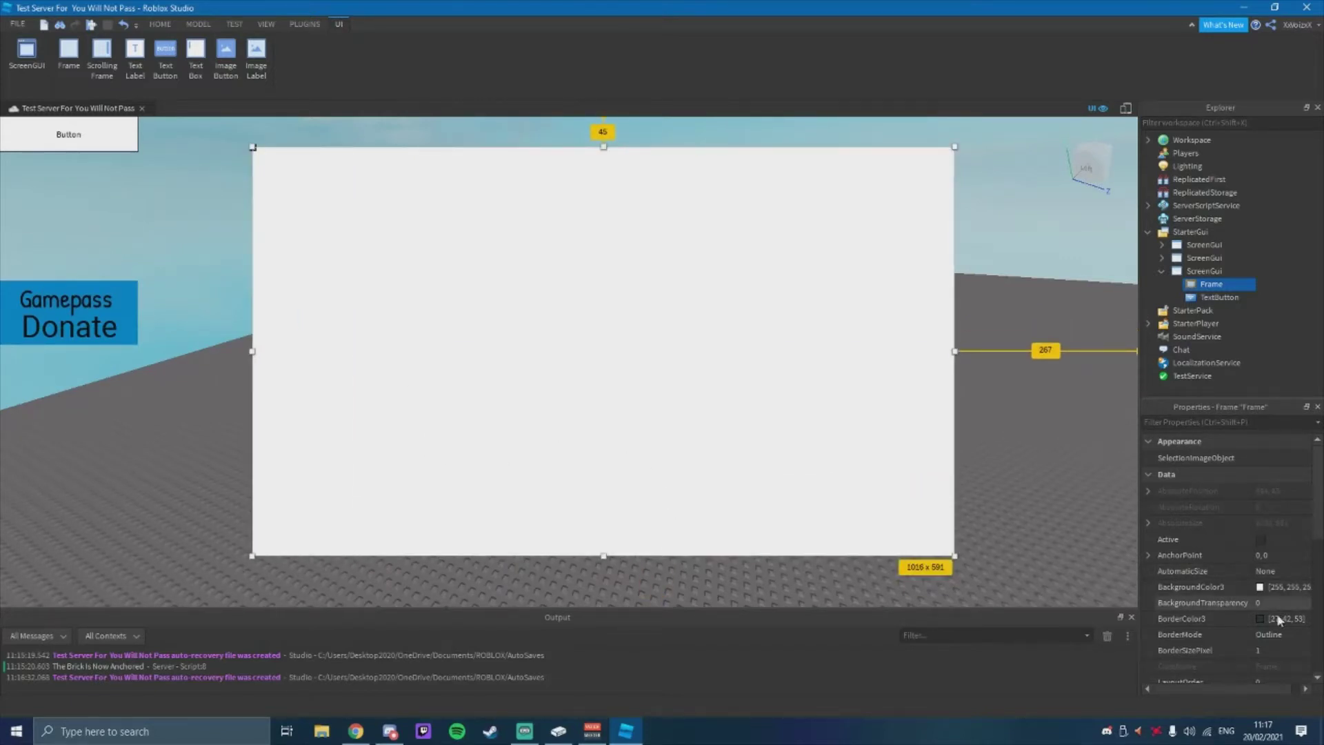
Set the Frame's BackgroundColor3 to blue.
left_click(1261, 587)
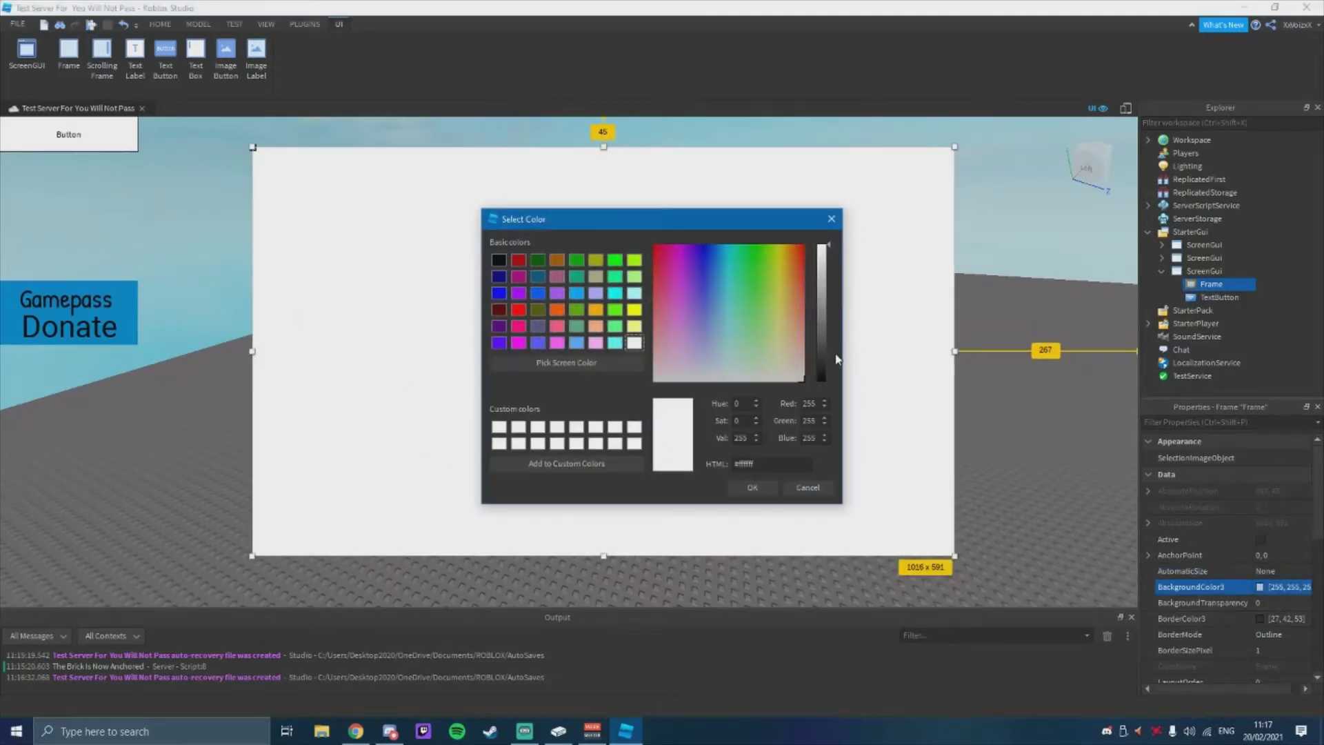
left_click(575, 292)
left_click(752, 488)
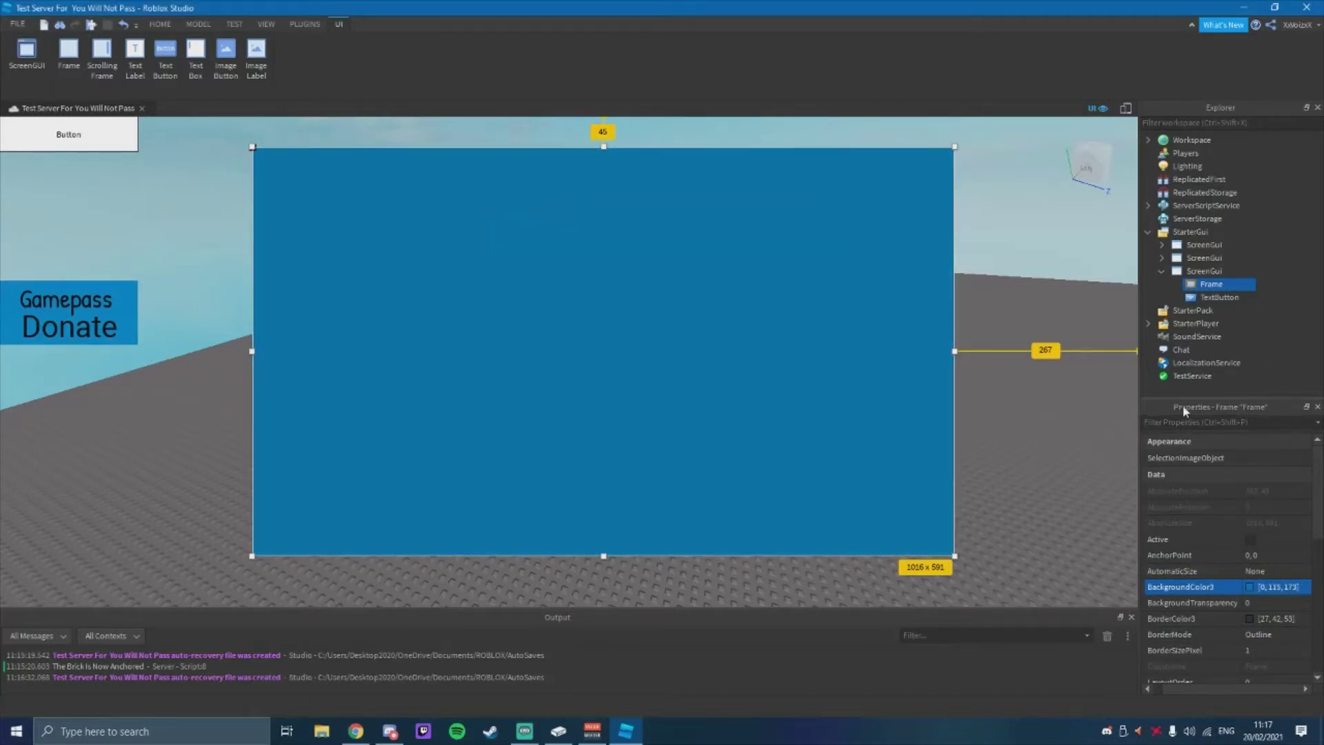
left_click(1219, 297)
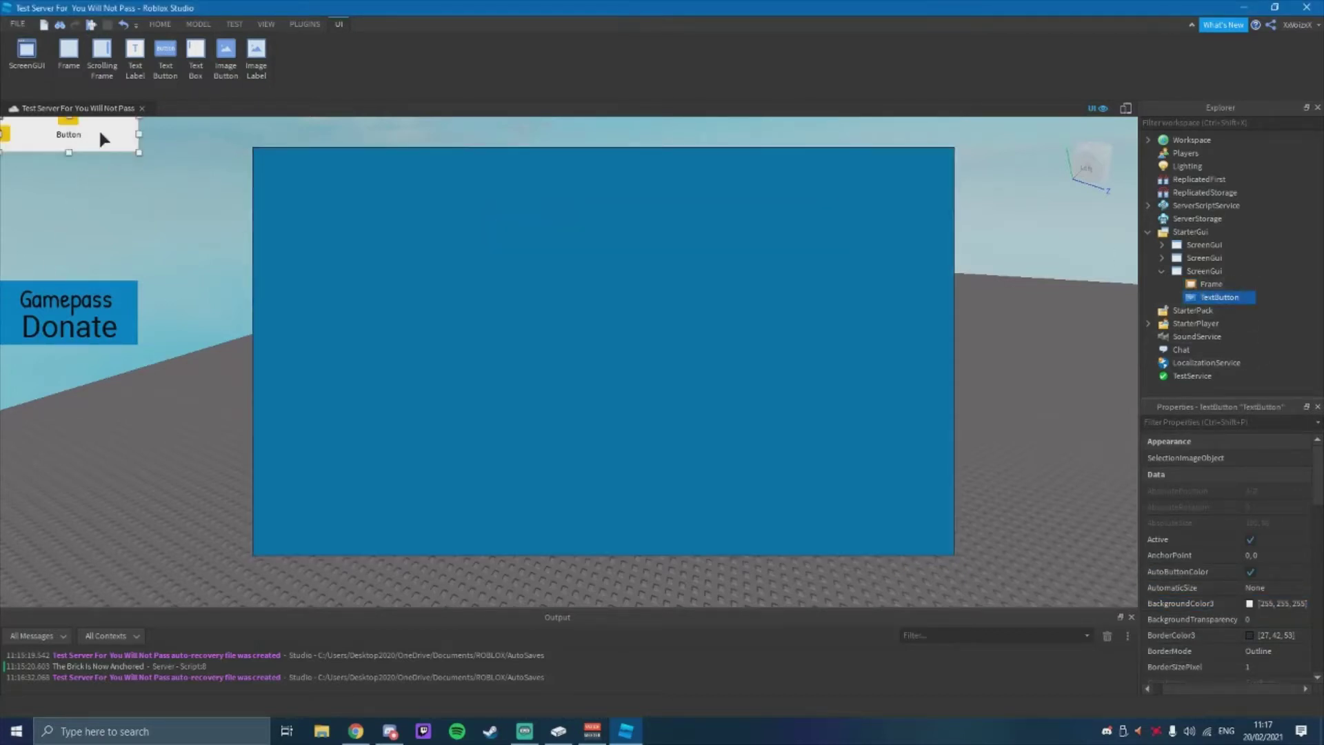
Move the TextButton just below the Donate label and make its background blue.
left_click_drag(102, 138, 103, 362)
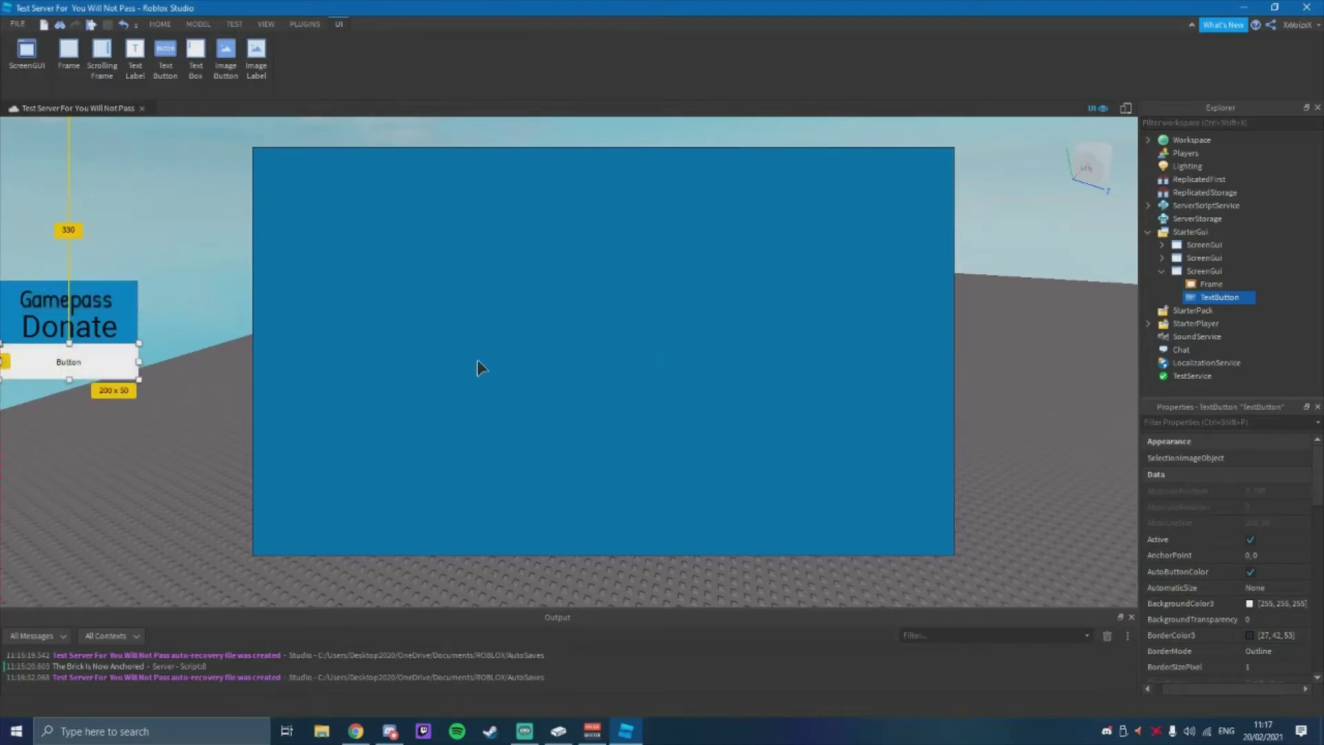
left_click(1248, 604)
left_click(577, 295)
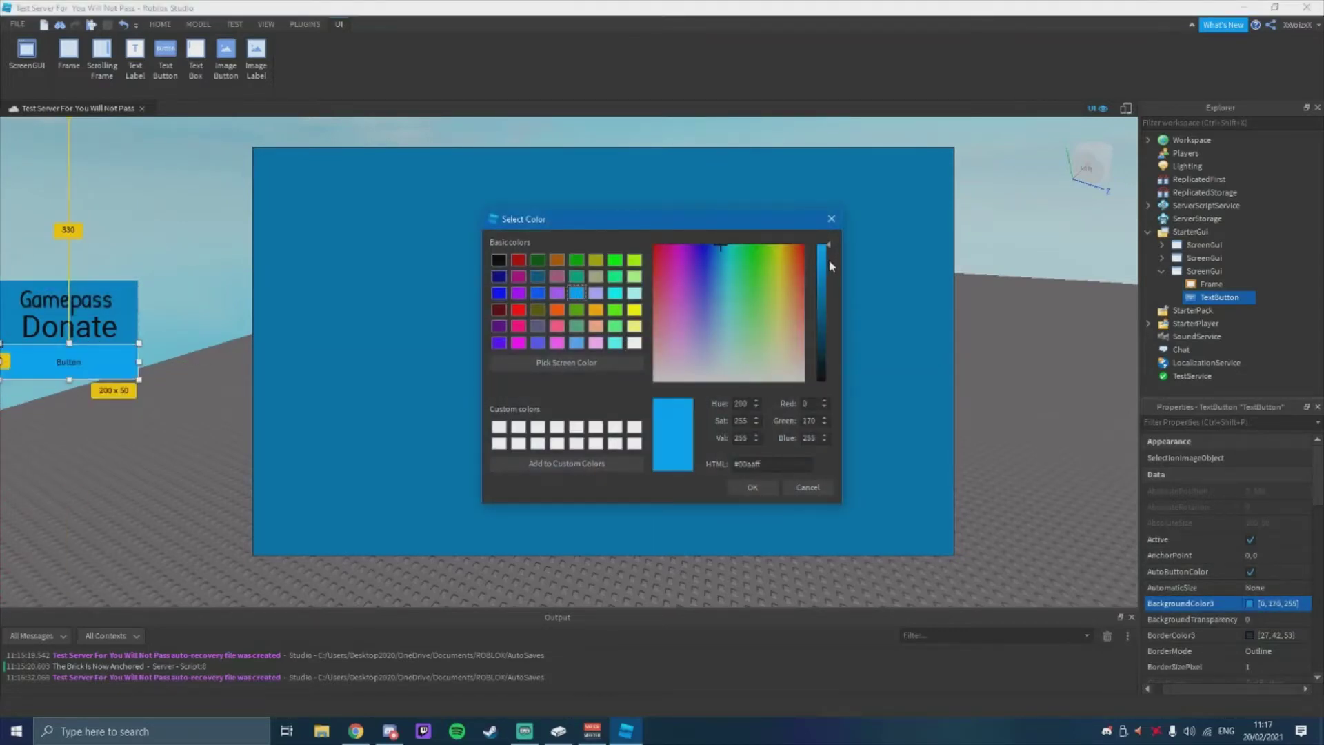
left_click(752, 487)
scroll(1273, 610, "down", 4)
scroll(1266, 601, "down", 2)
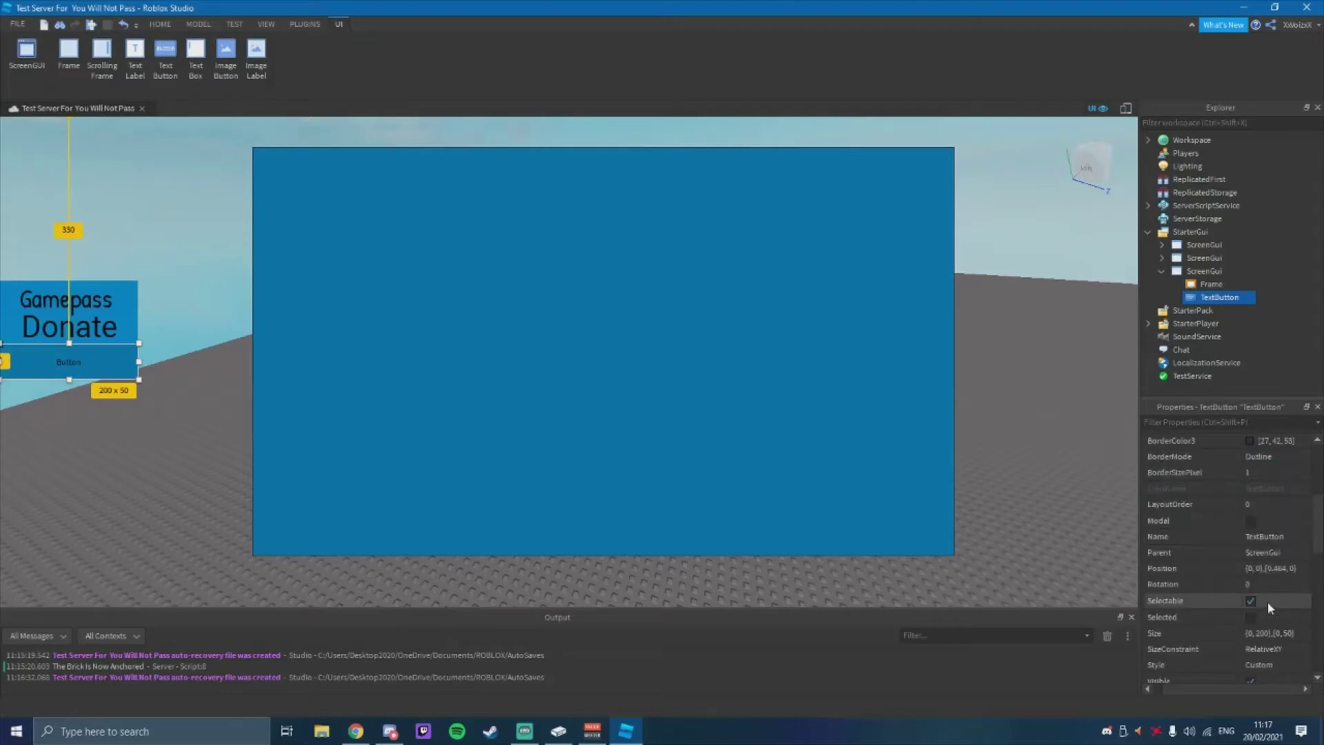
Give the button Oswald font, text 'Open Shop', RichText and TextScaled.
left_click(1255, 472)
scroll(1257, 579, "down", 4)
scroll(1255, 584, "down", 2)
scroll(1253, 586, "down", 4)
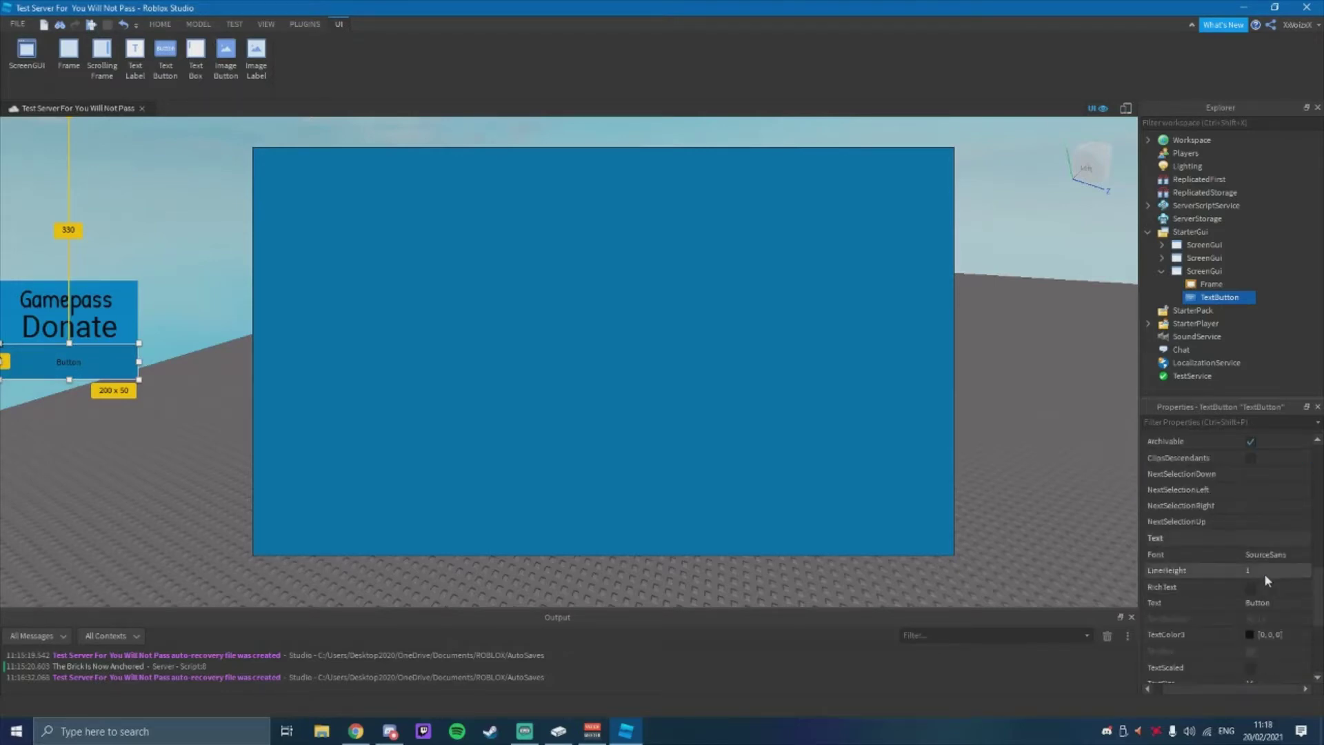
left_click(1267, 557)
left_click(1259, 577)
left_click(1257, 602)
type("Open Sh")
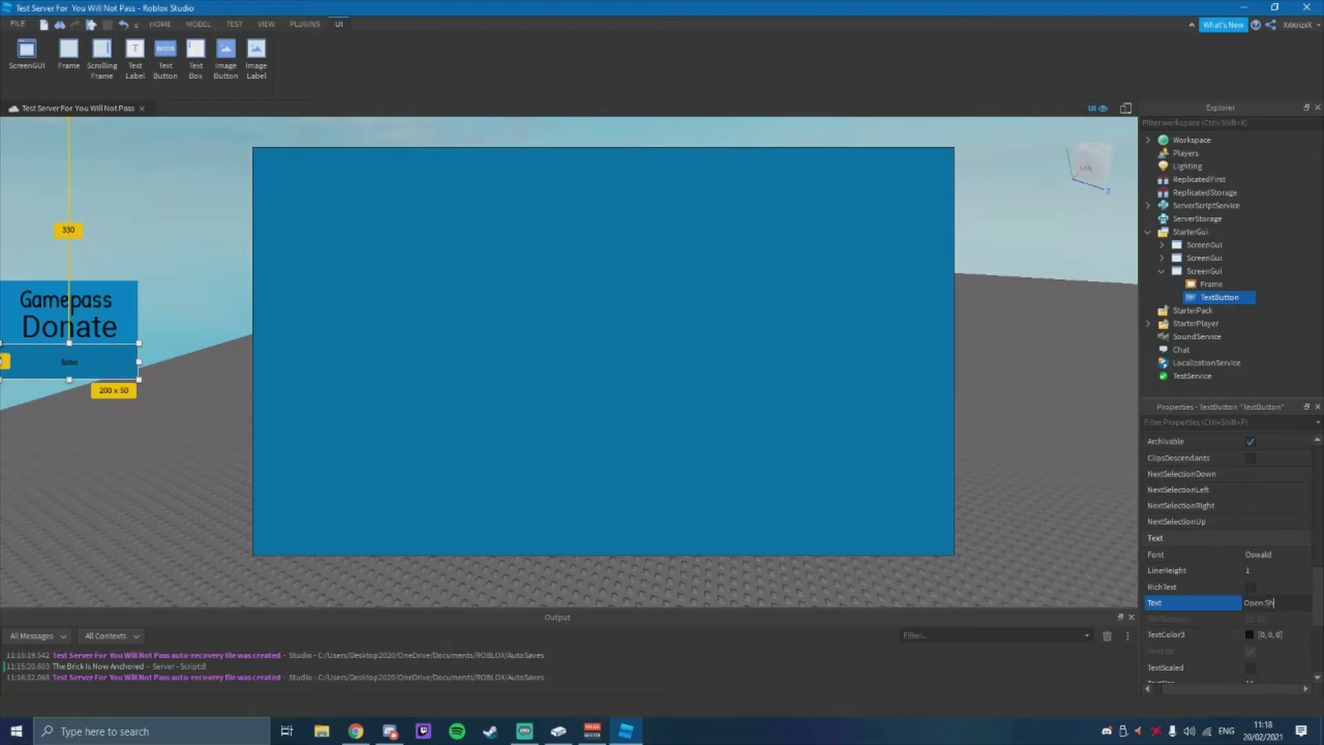
type("op")
key("Return")
left_click(1251, 586)
left_click(1250, 668)
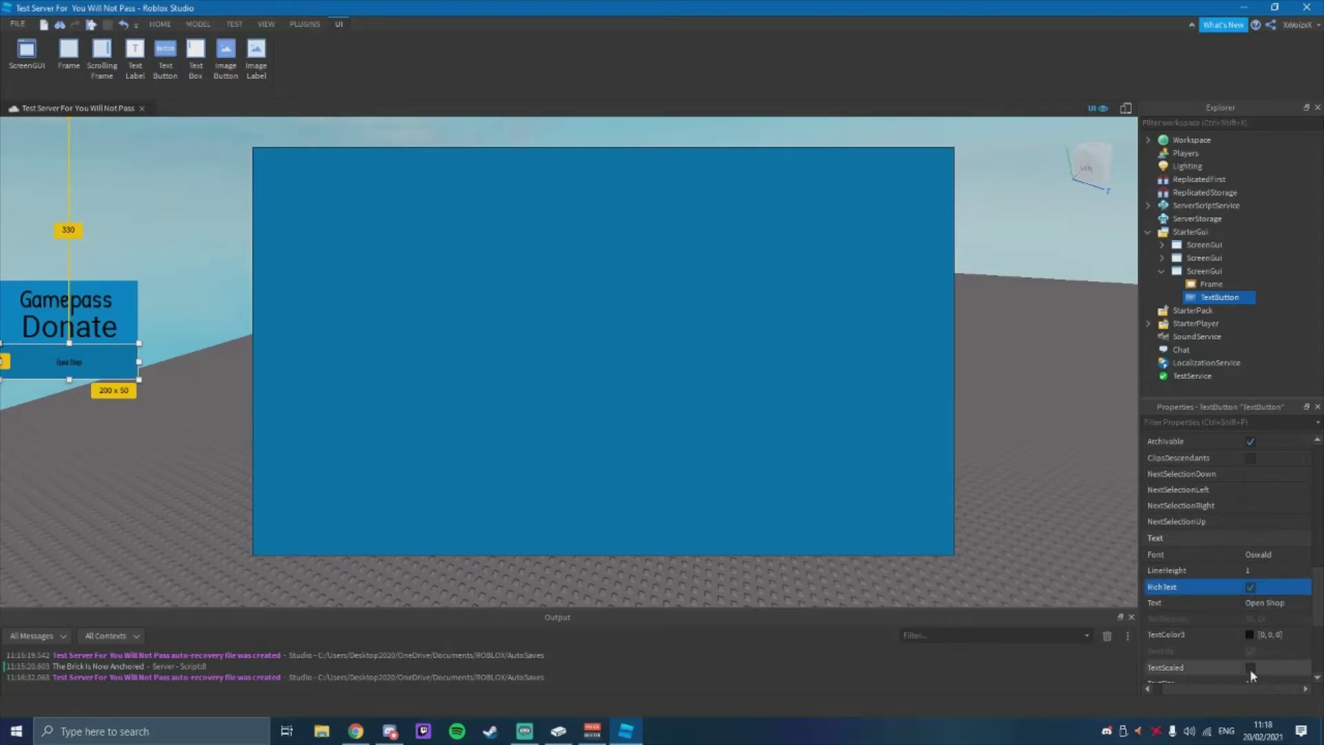
Add a LocalScript to the button, replacing its placeholder with a reference to the Frame.
left_click(1249, 300)
left_click(1180, 360)
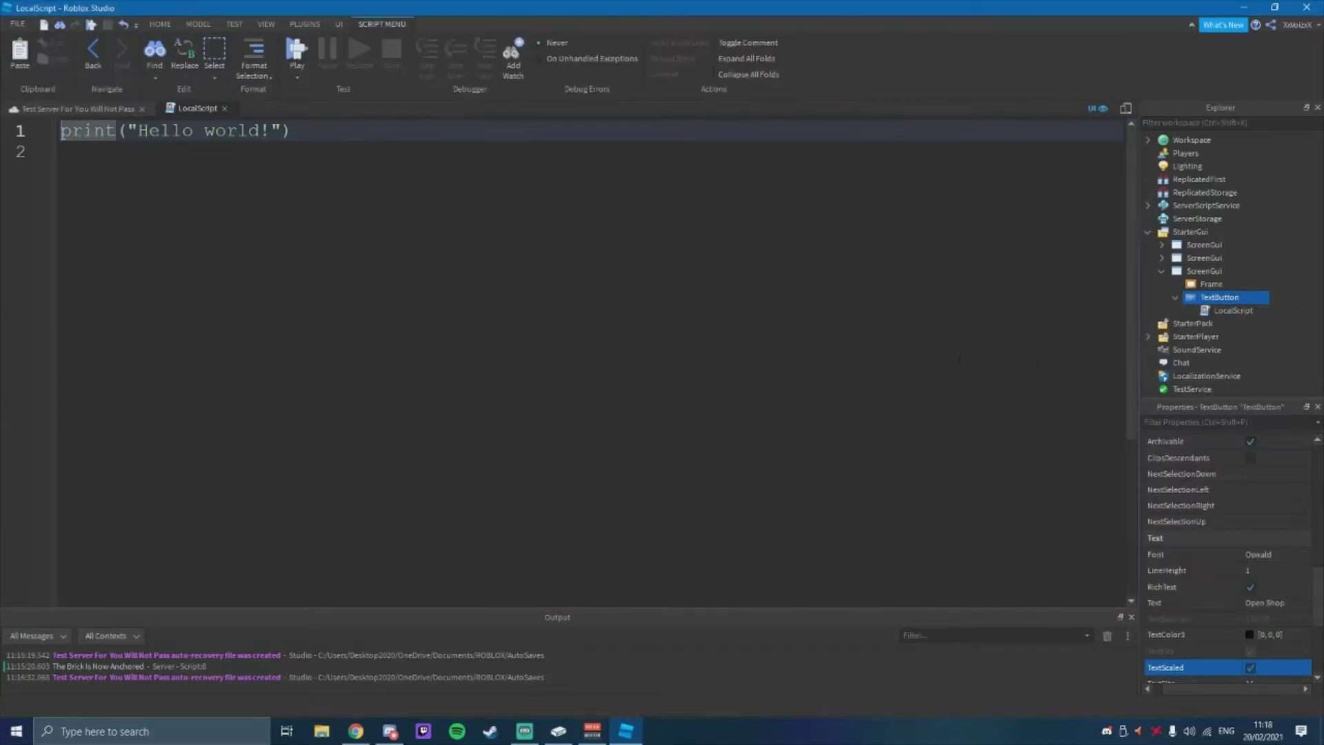
key("ctrl+a")
type("loca")
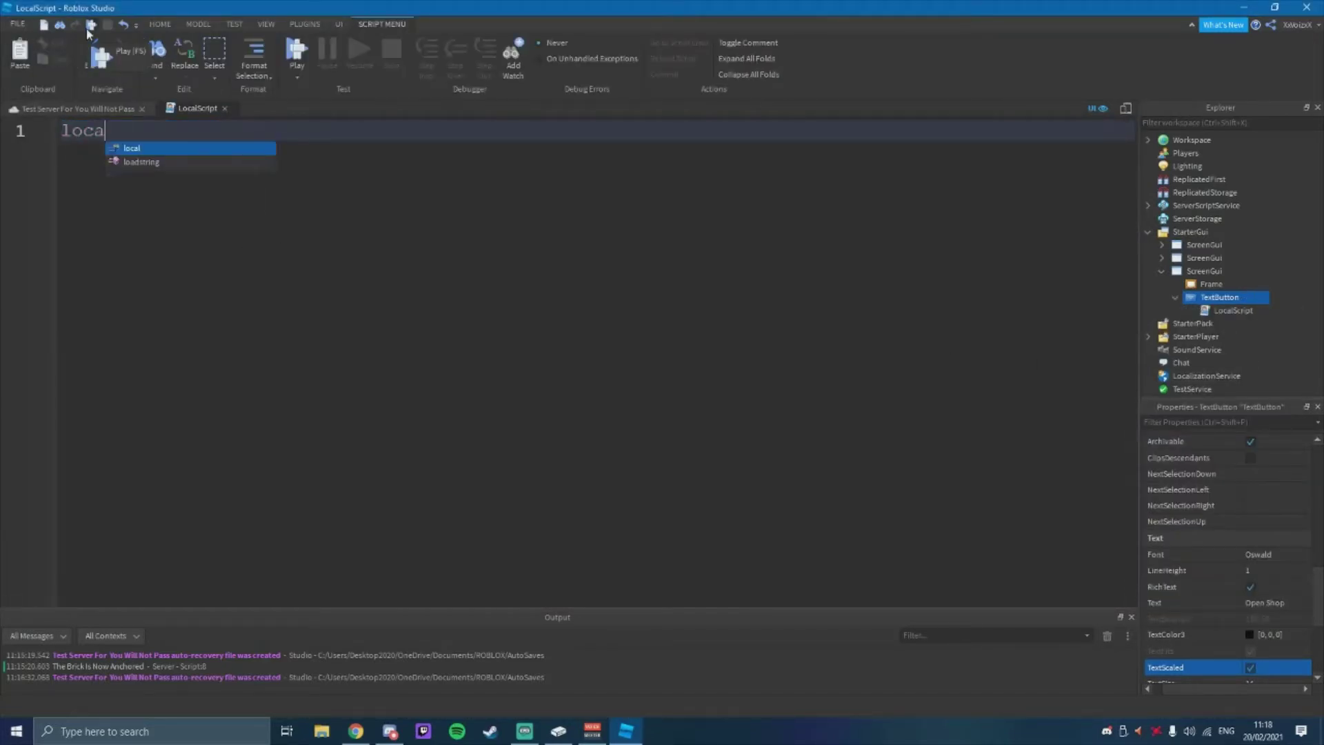
type("l frame = ")
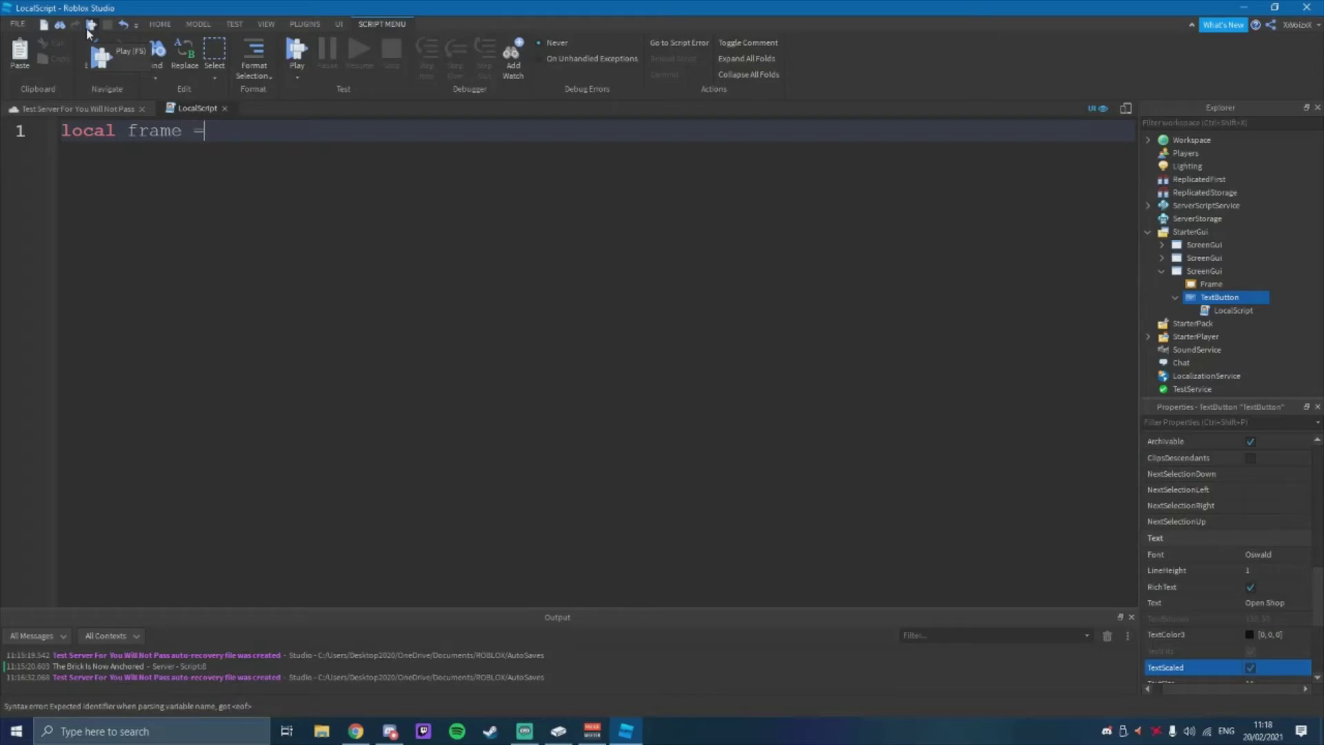
type("script.p")
key("Tab")
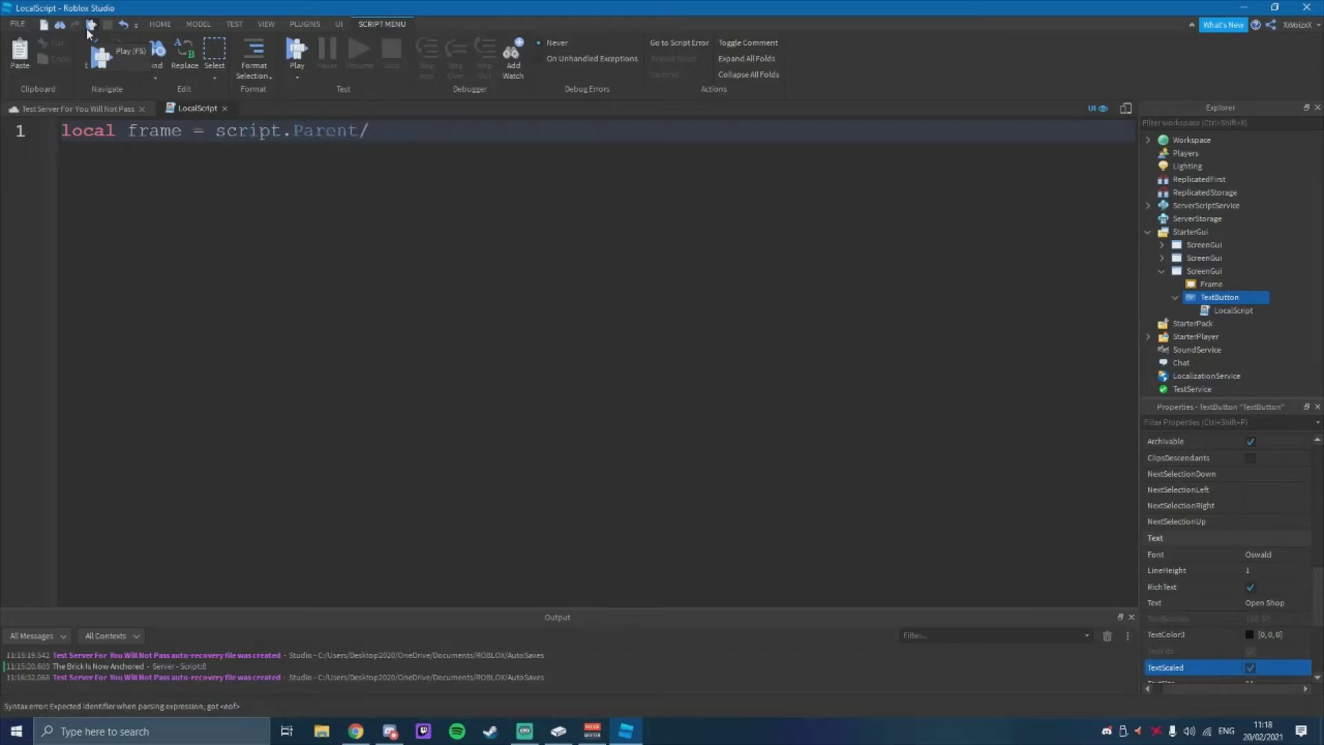
type(".Par")
key("Tab")
type("Fr")
key("Tab")
key("Return")
key("Return")
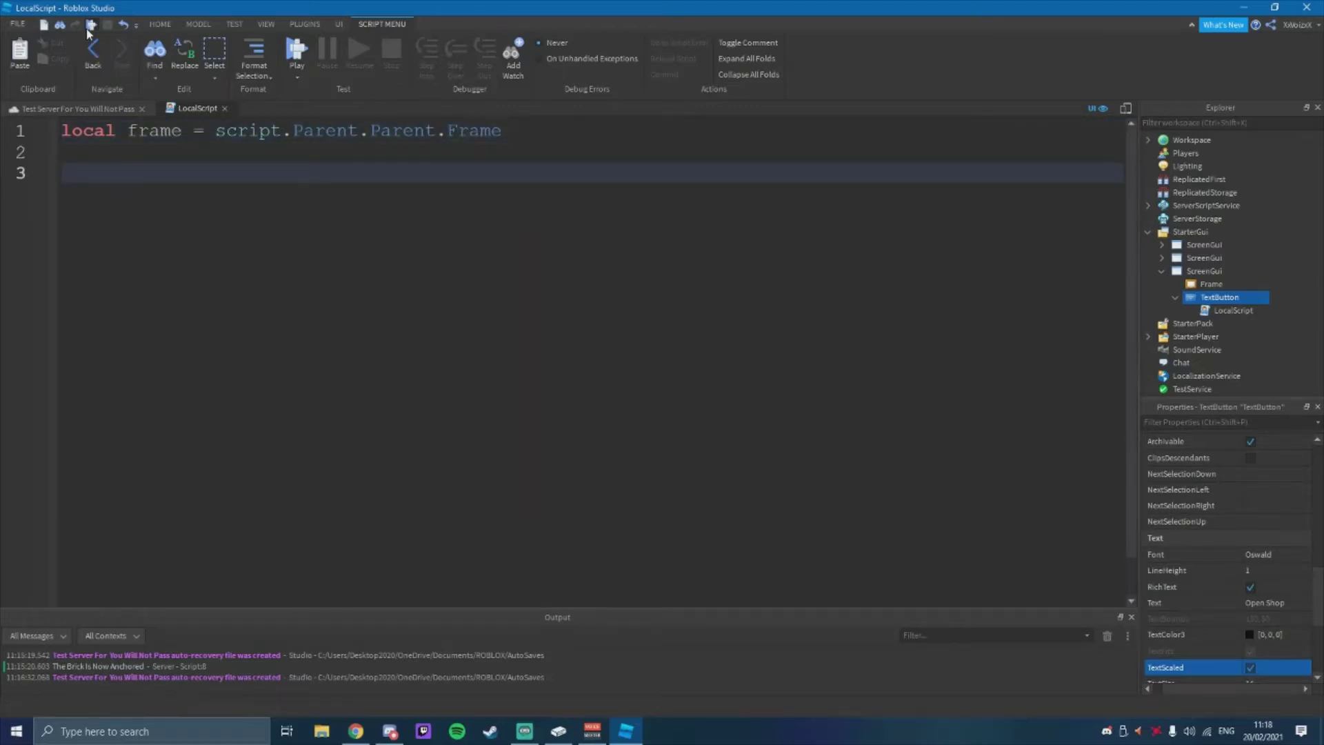
type("sc")
Write a MouseButton1Click handler: if frame.Visible, hide it, else show it.
key("Tab")
type(".P")
key("Tab")
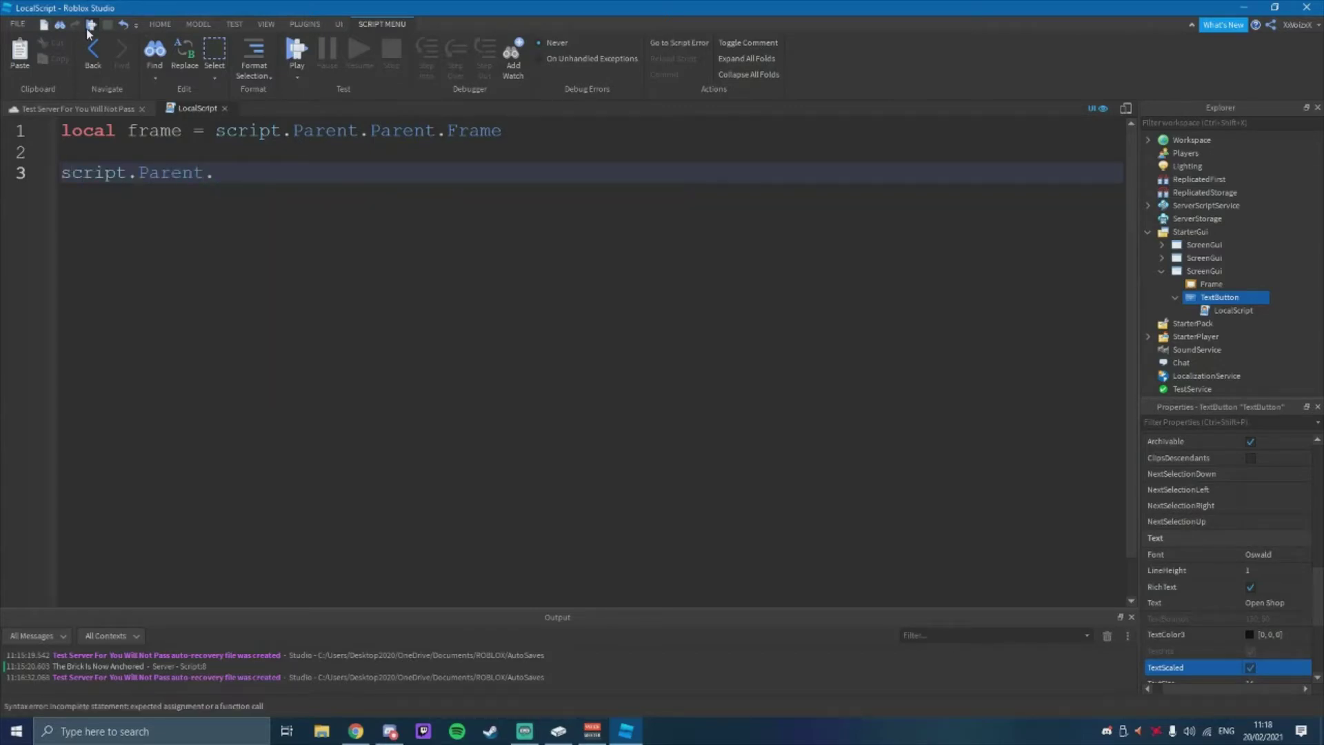
type("Mouse")
key("Tab")
type(":C")
key("Tab")
type("function()")
key("Return")
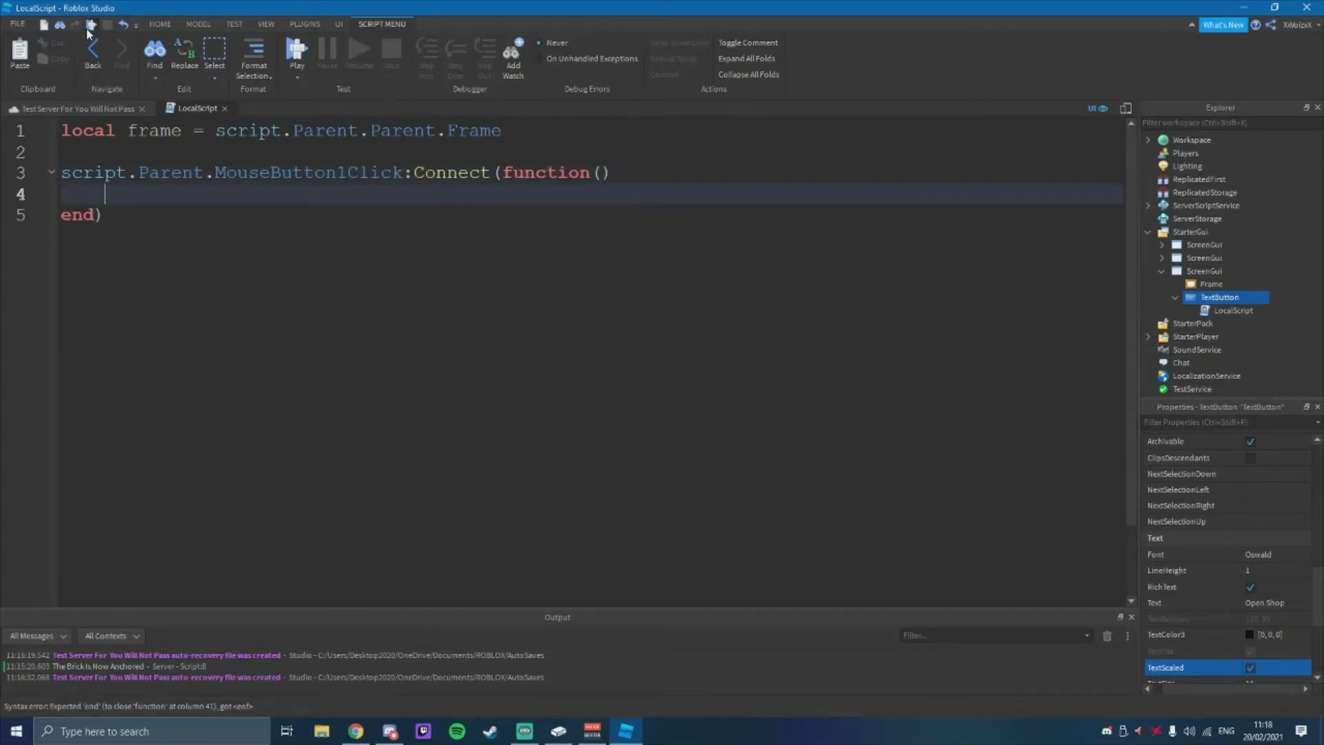
type("if ")
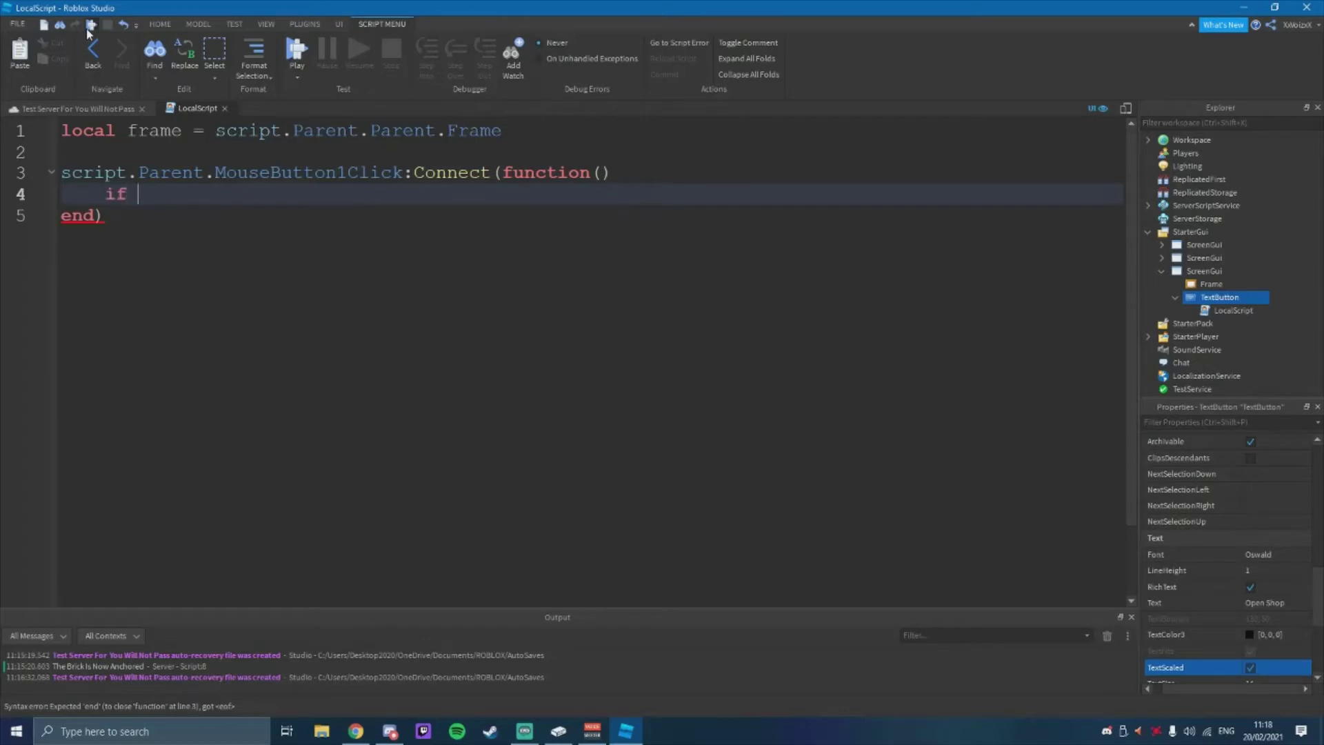
type("frame.Vis")
key("Tab")
type("then")
key("Return")
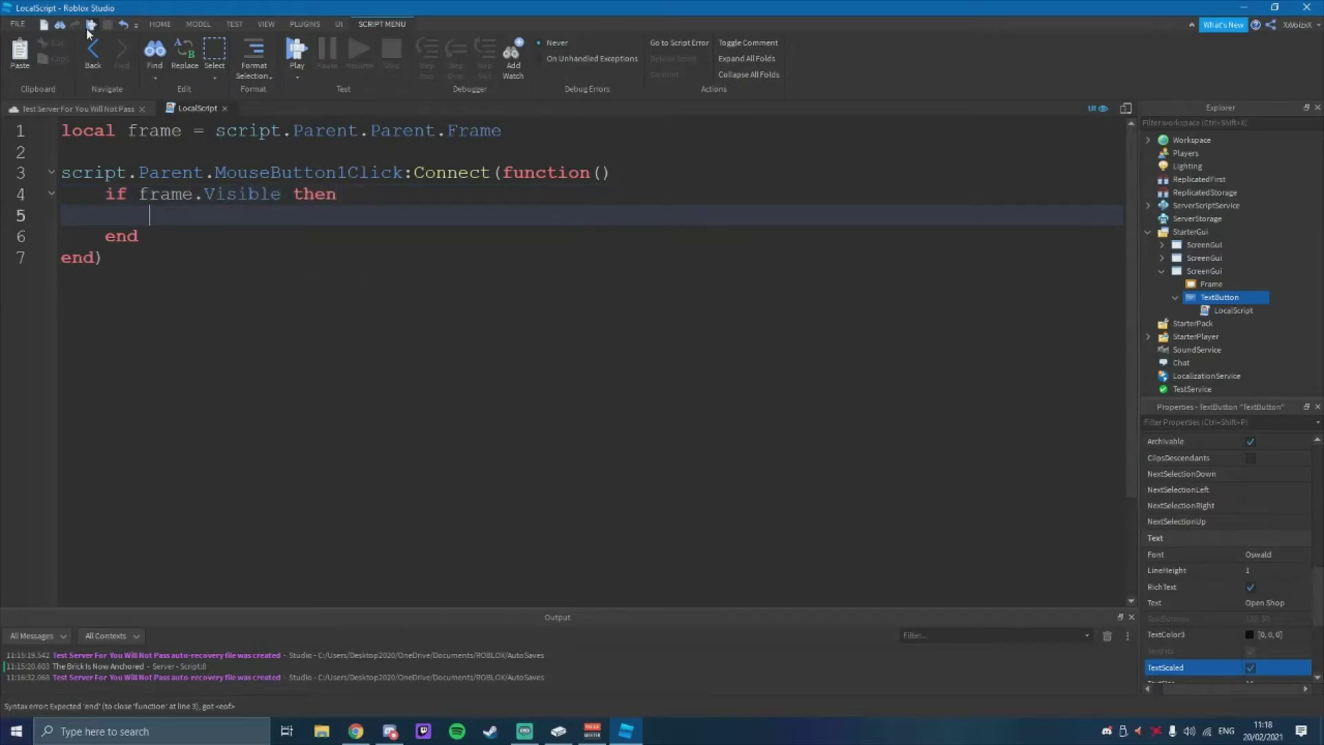
type("f")
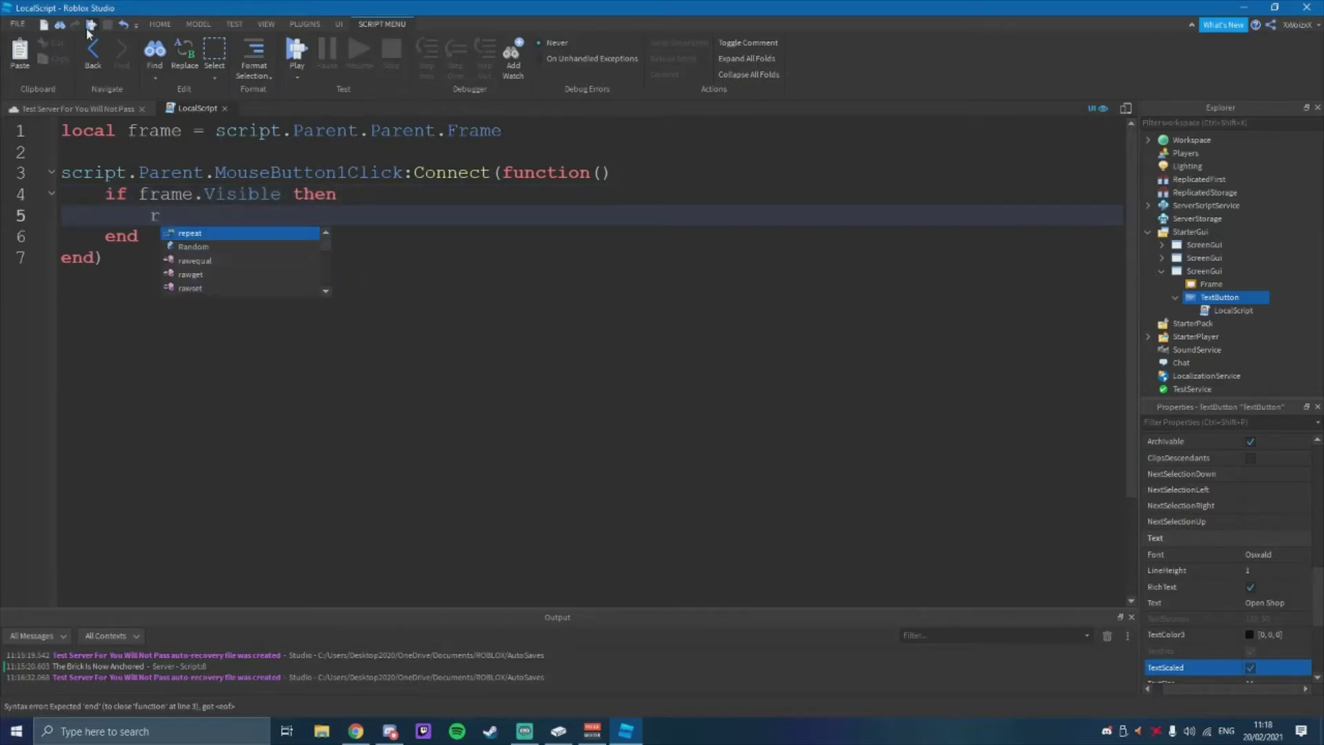
type("rame.Vis")
key("Tab")
type("false")
key("Return")
type("else")
key("Return")
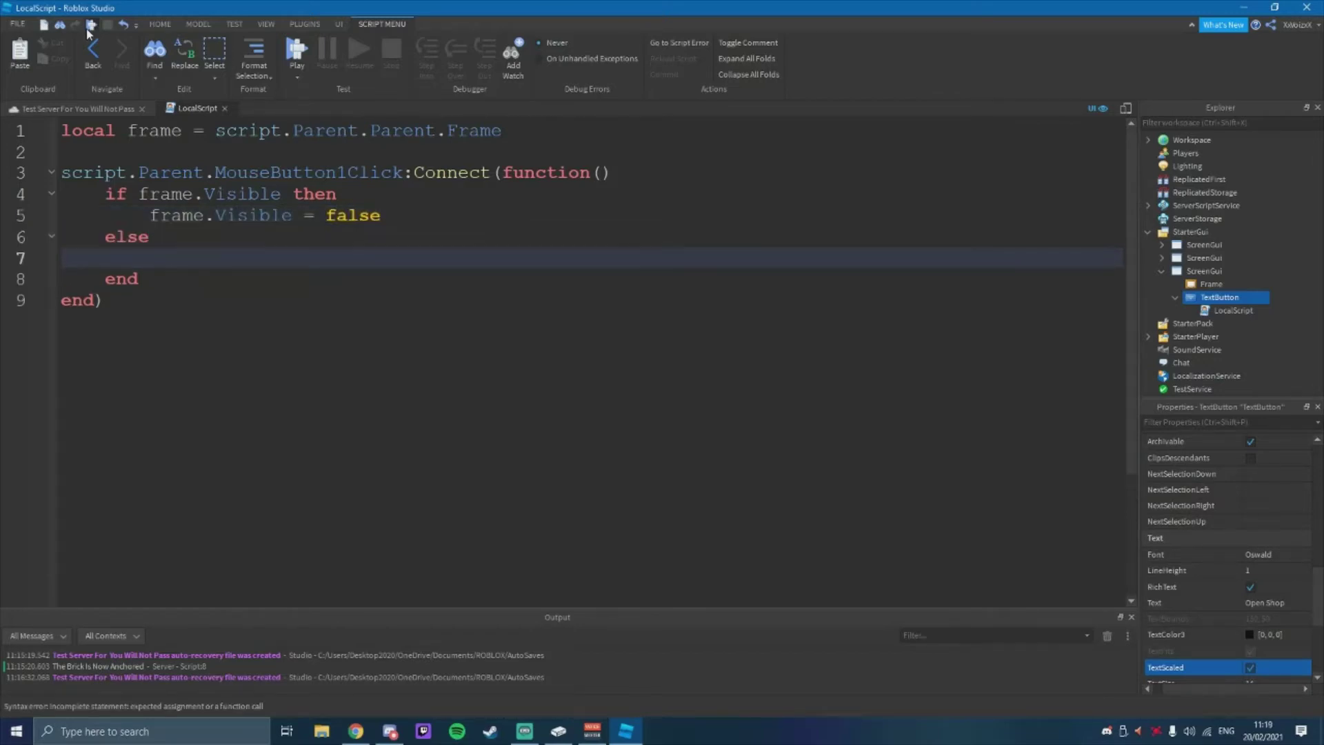
type("frame.Vis")
key("Tab")
type("rue")
mouse_move(1191, 388)
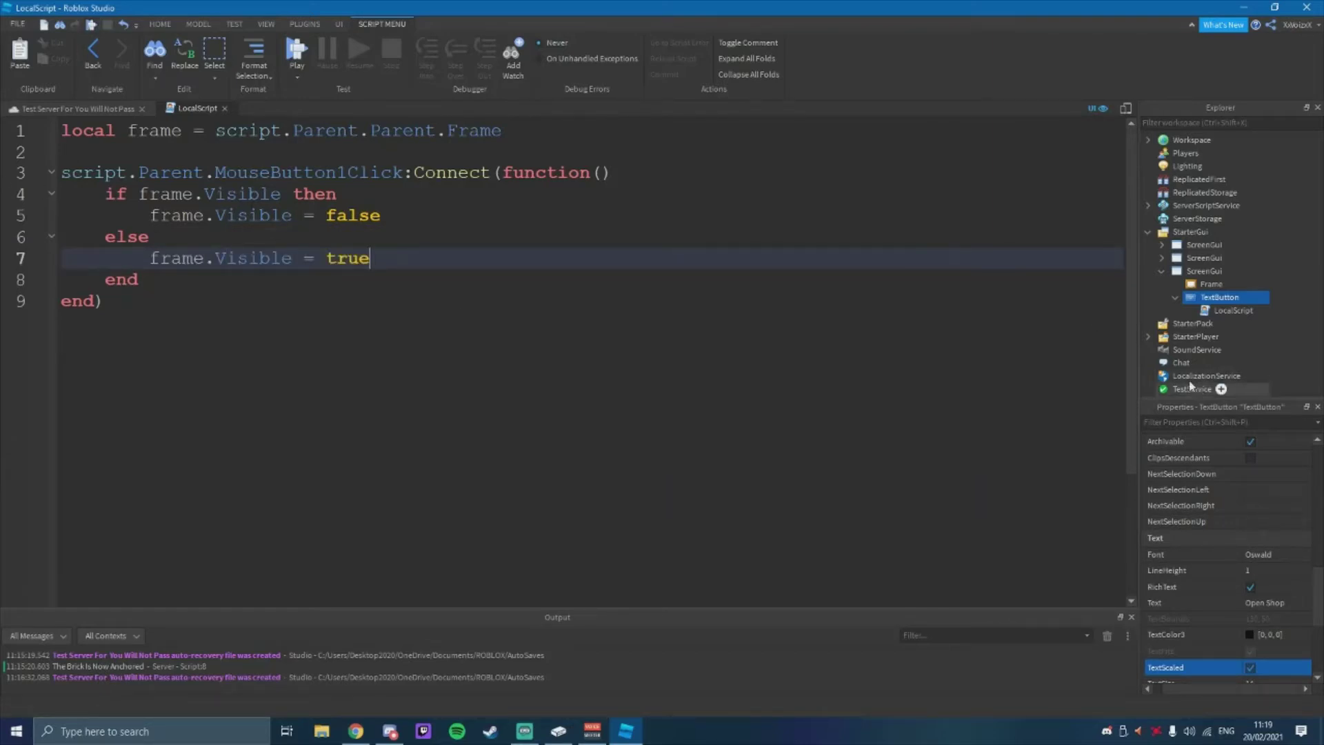
Highlight the click handler, visibility check, and hide/show lines to review the script.
left_click_drag(64, 173, 615, 172)
left_click(615, 173)
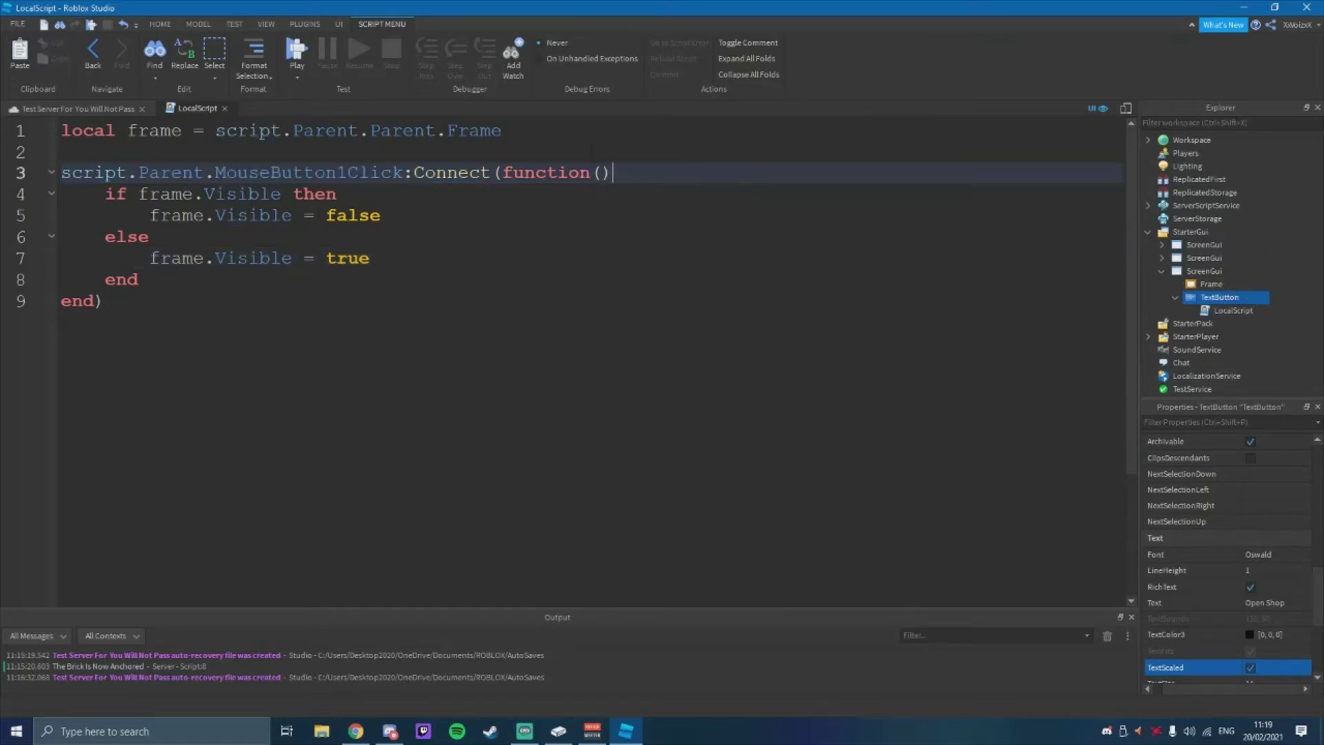
left_click_drag(339, 173, 353, 195)
left_click(352, 195)
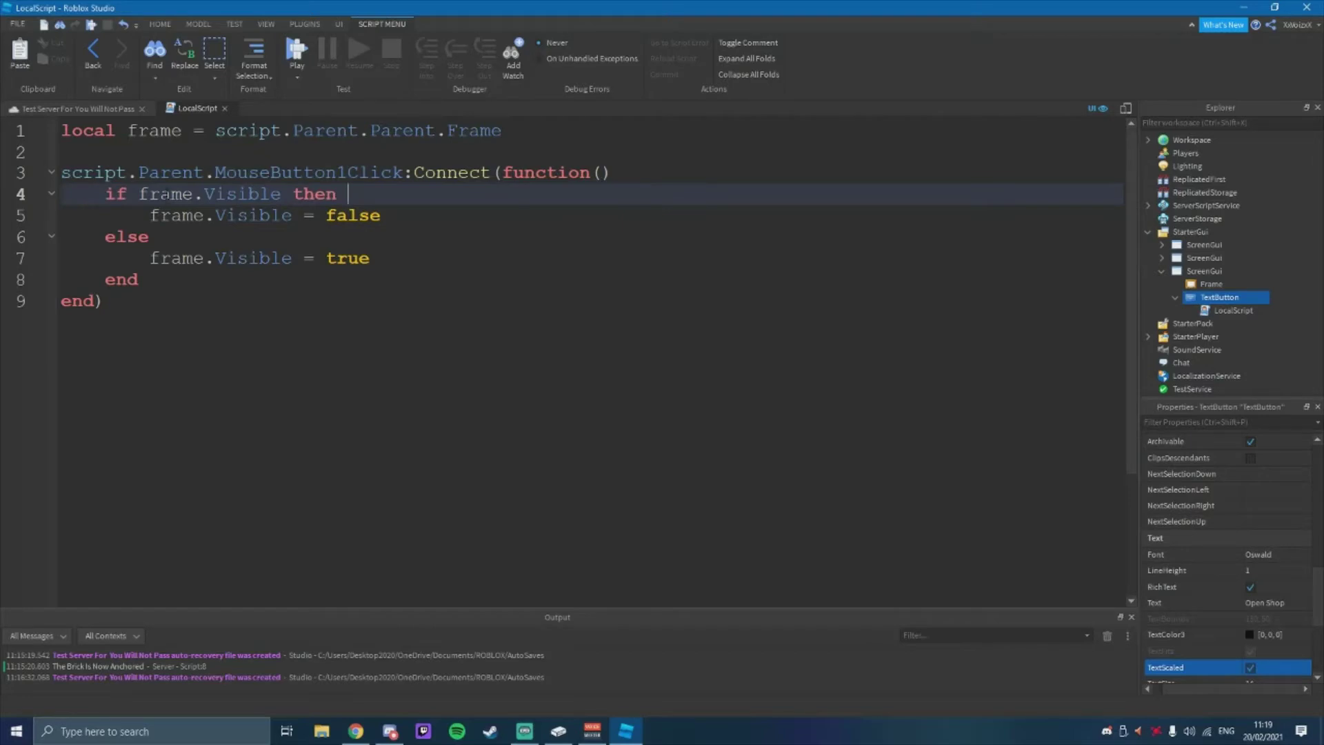
left_click_drag(139, 195, 271, 195)
left_click_drag(383, 215, 151, 215)
left_click(165, 216)
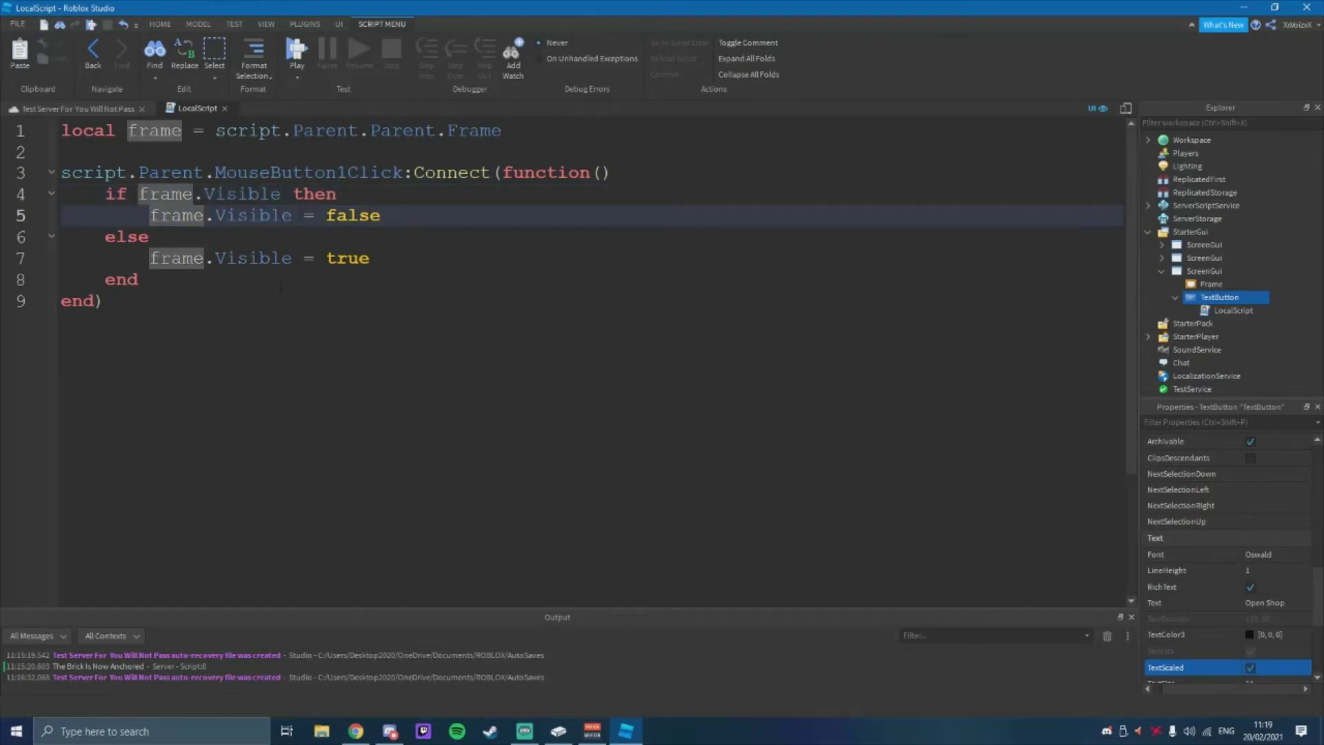
double_click(125, 237)
left_click(152, 237)
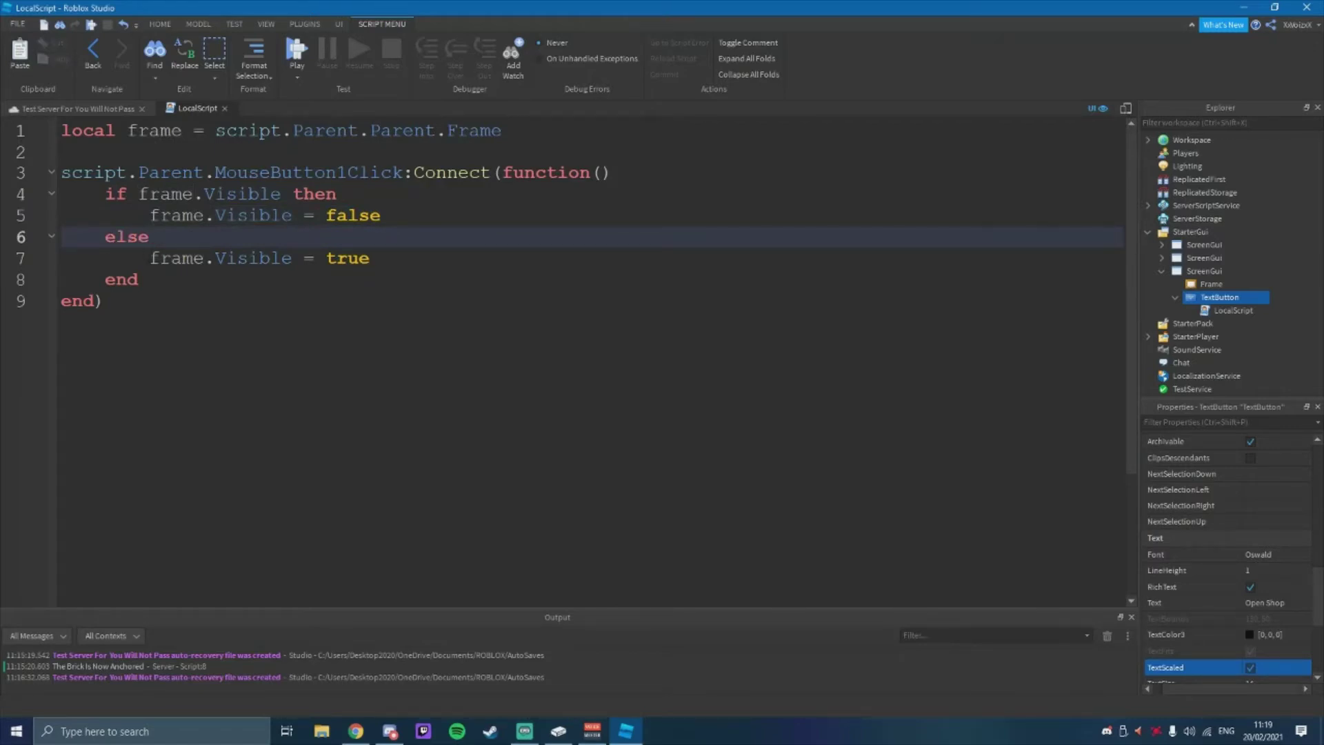
left_click_drag(151, 258, 370, 258)
left_click(310, 258)
left_click(140, 302)
Close the script and start a play test.
left_click(226, 108)
left_click(160, 24)
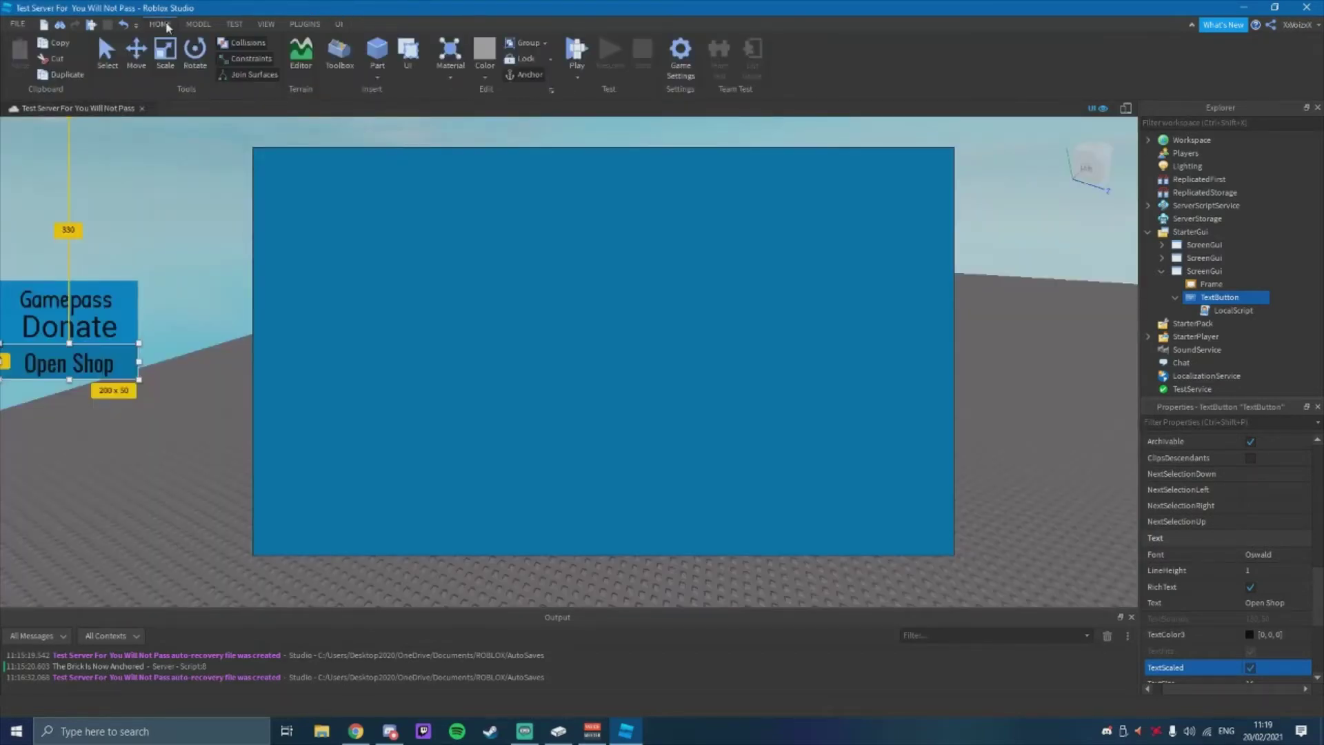
left_click(577, 49)
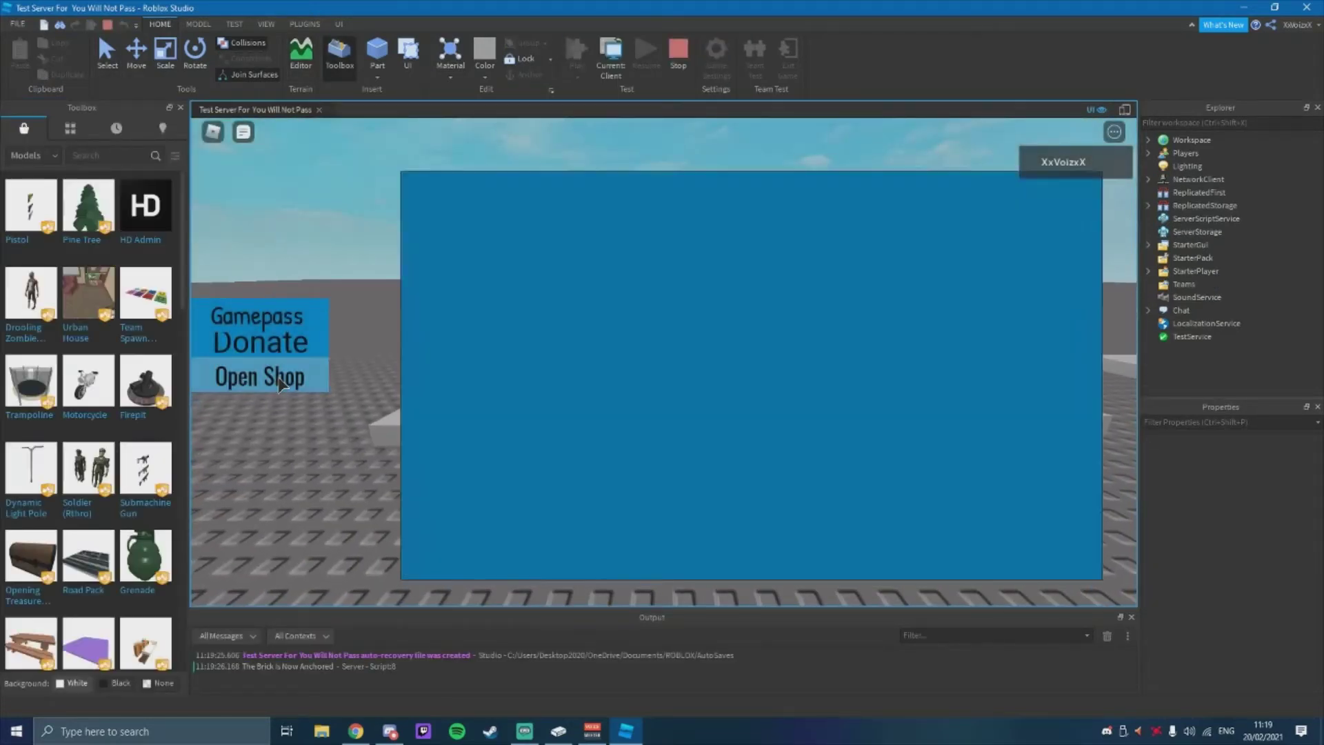
Toggle the shop panel with Open Shop several times, then stop the test.
left_click(279, 378)
left_click(280, 377)
left_click(306, 386)
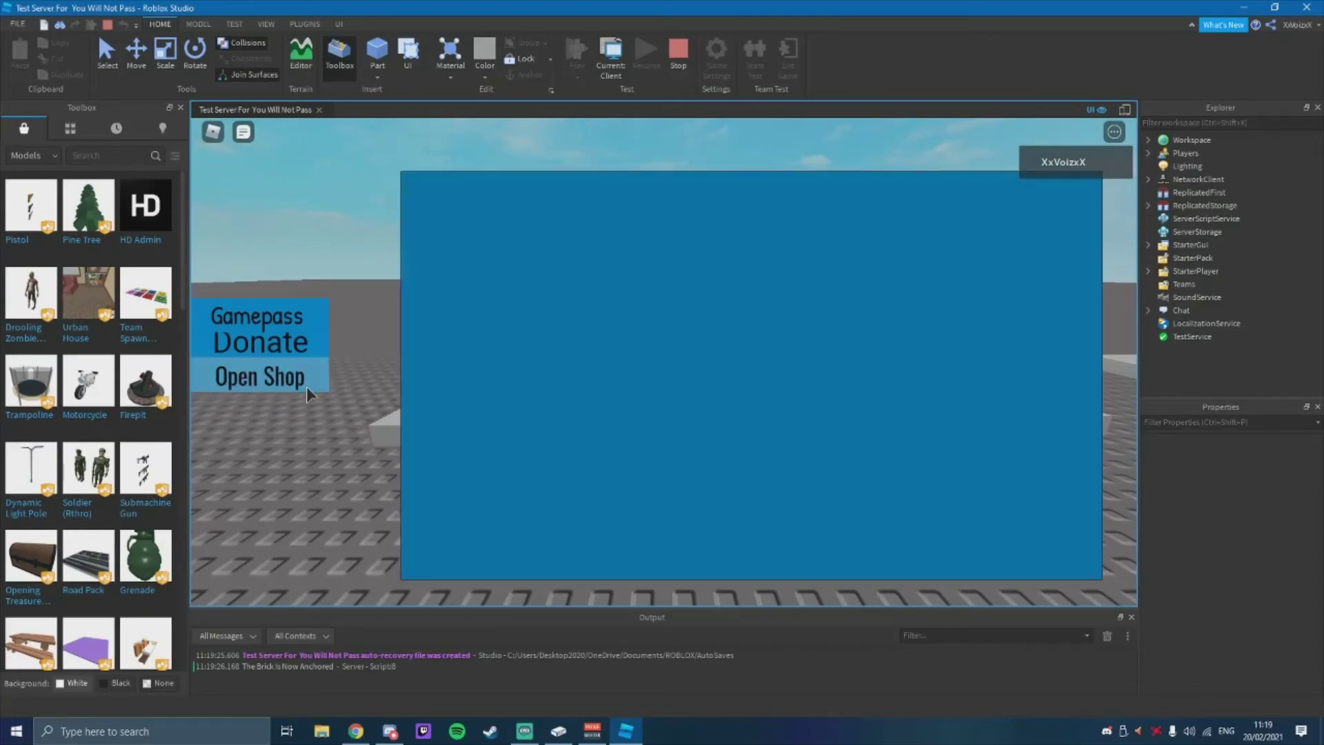
left_click(666, 59)
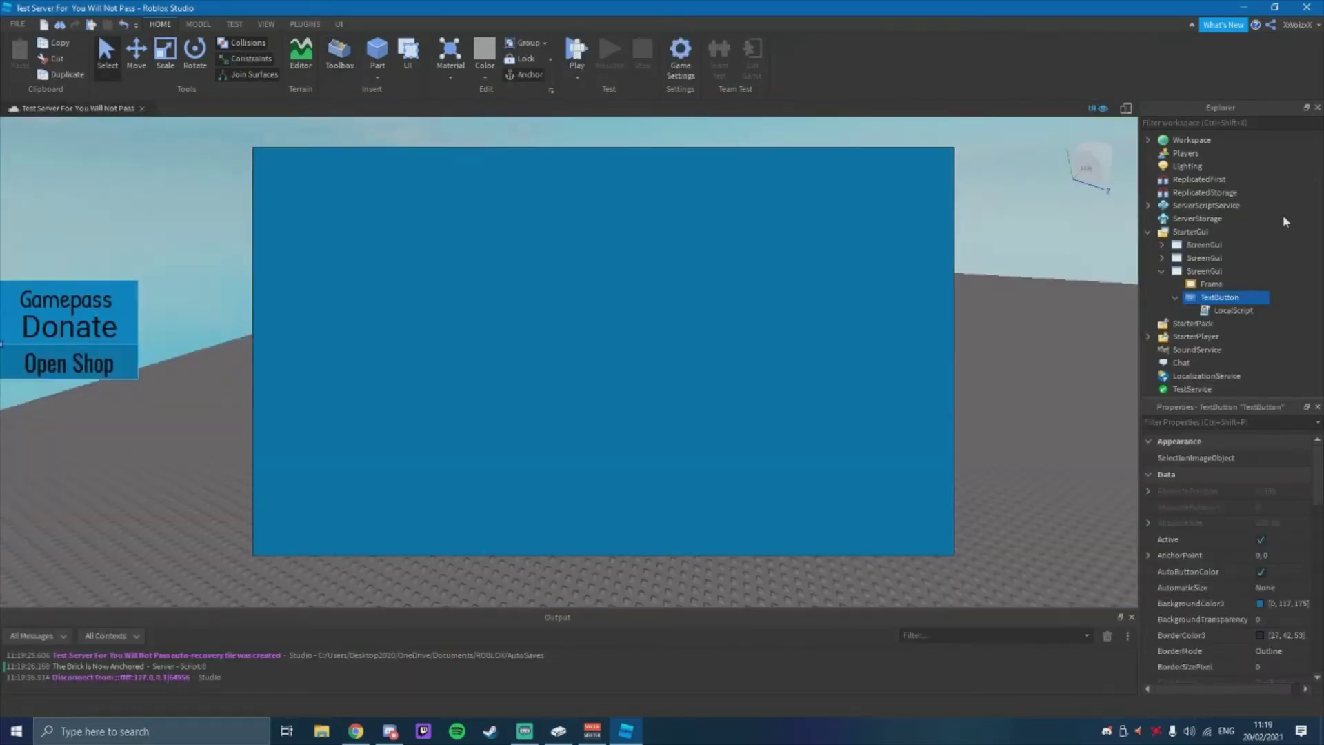
scroll(1283, 558, "down", 3)
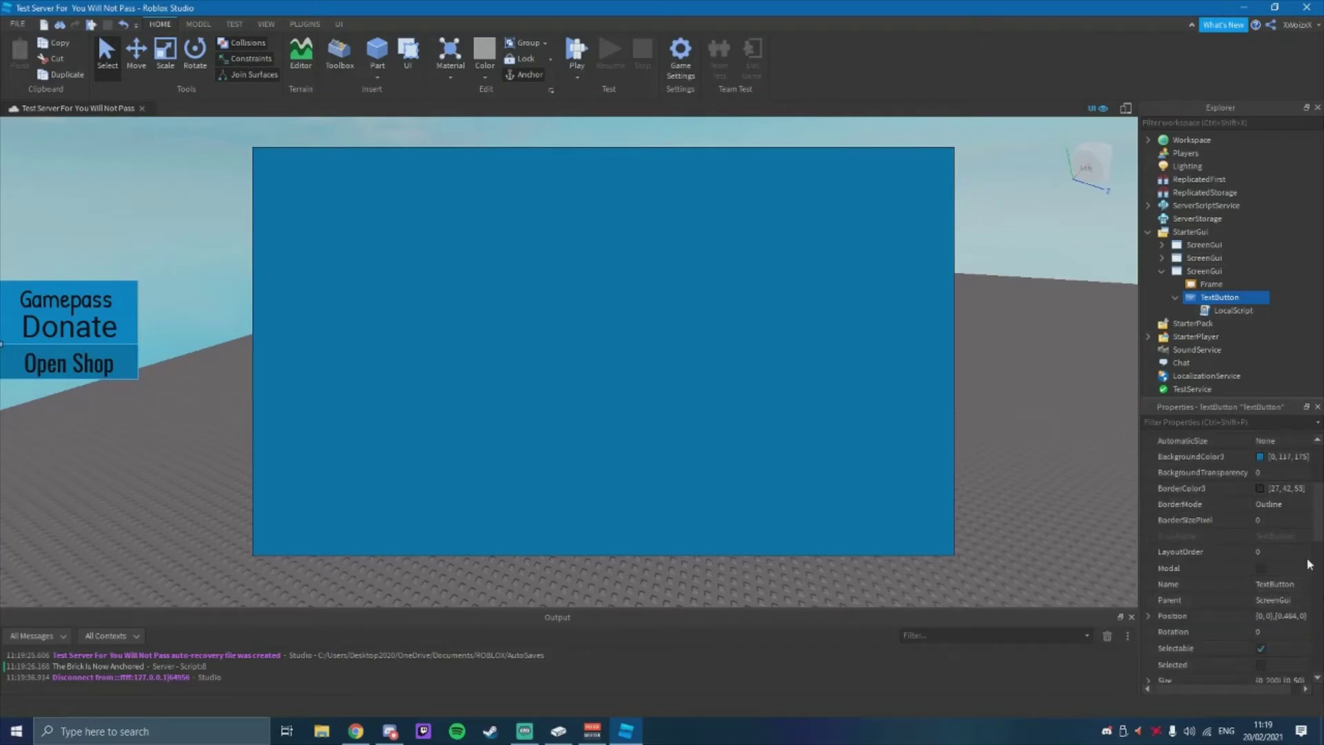
left_click(125, 366)
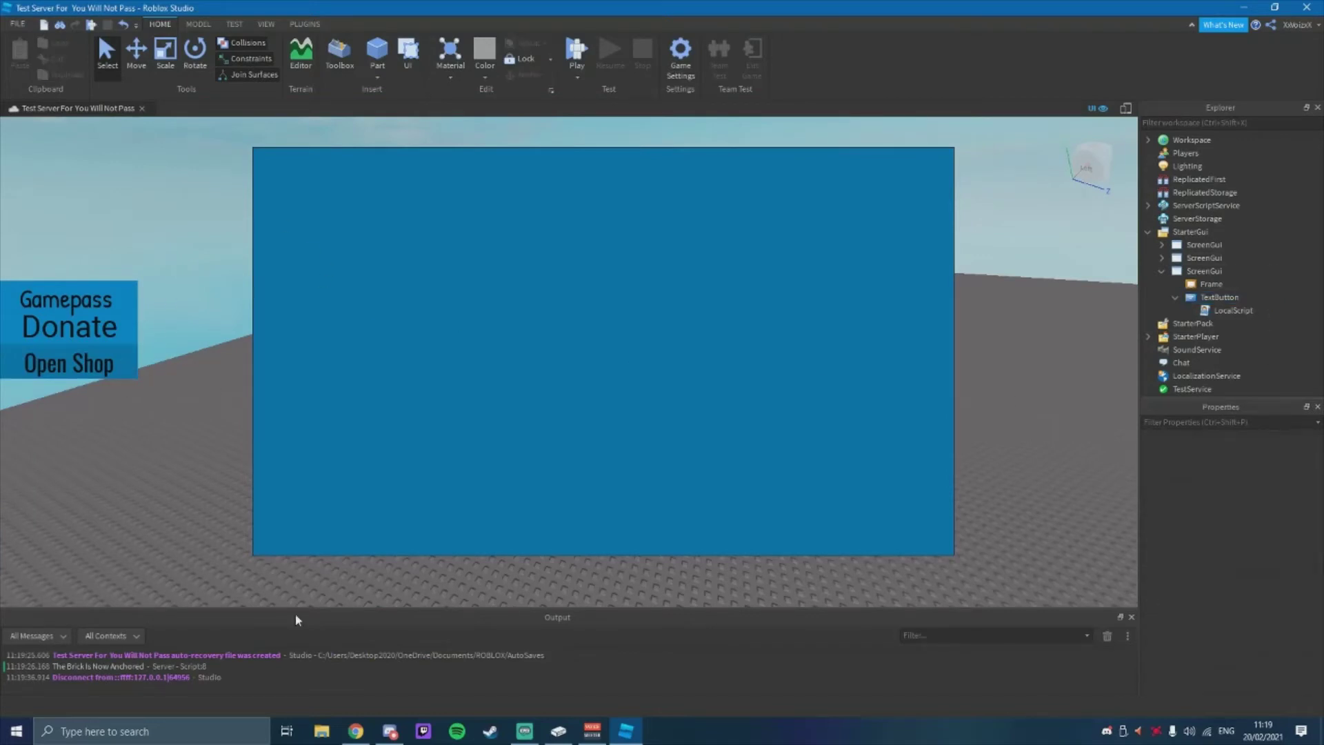
In the browser, go to the test game's Game Passes page.
left_click(355, 731)
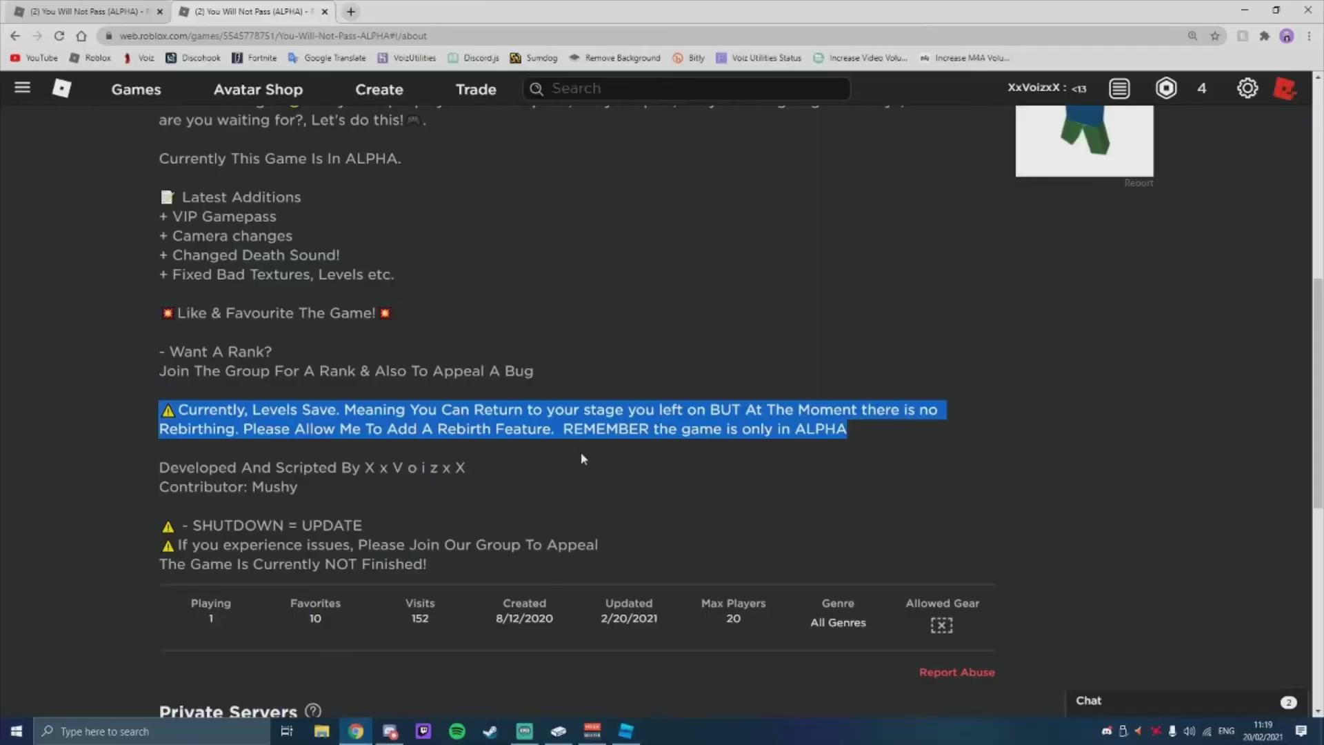
left_click(357, 239)
left_click(248, 12)
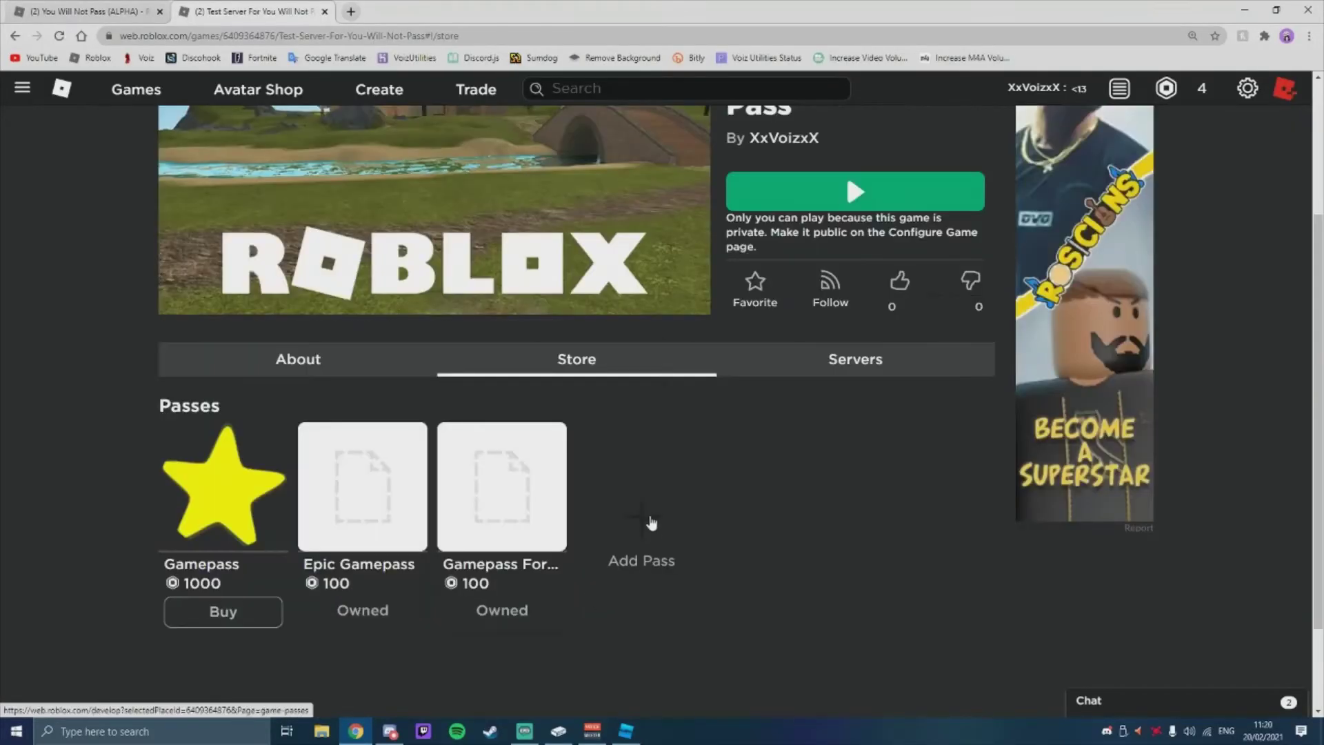
left_click(651, 519)
double_click(557, 365)
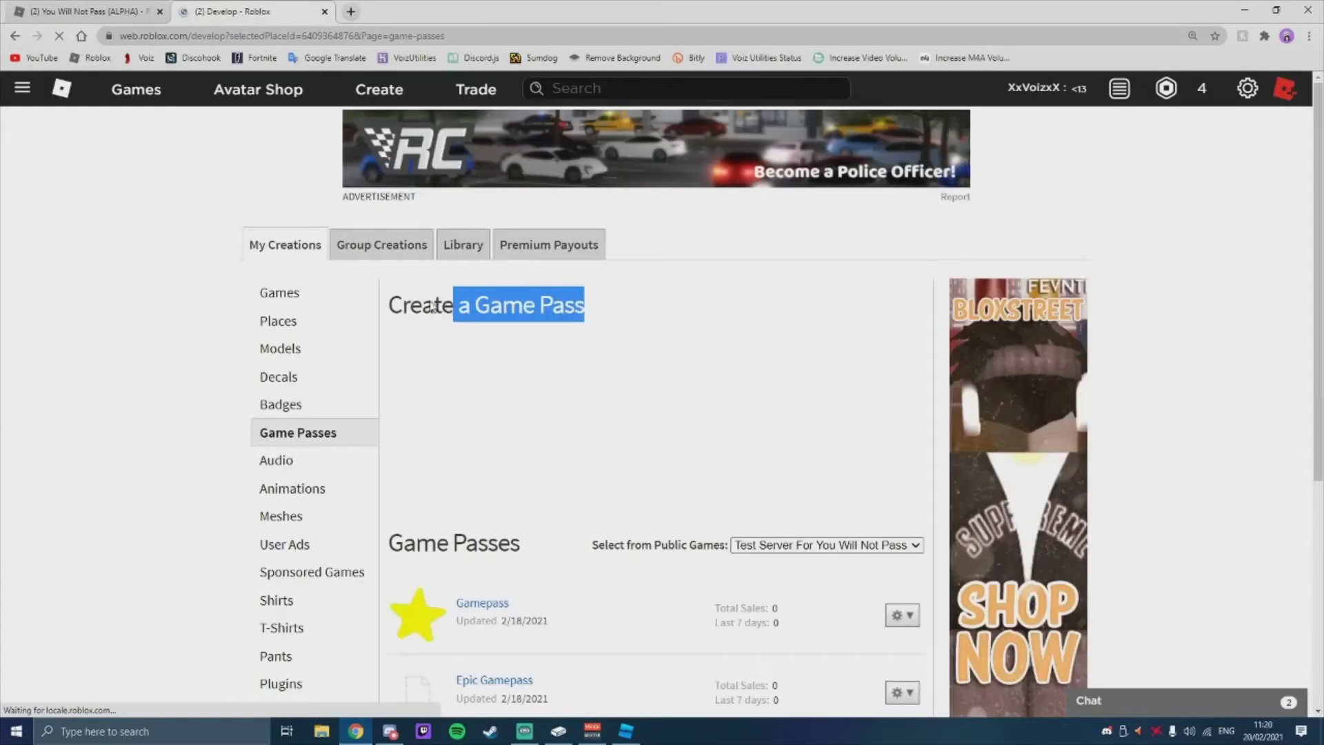
left_click(616, 306)
scroll(611, 319, "down", 3)
scroll(610, 319, "up", 2)
scroll(611, 319, "down", 1)
scroll(611, 319, "down", 1)
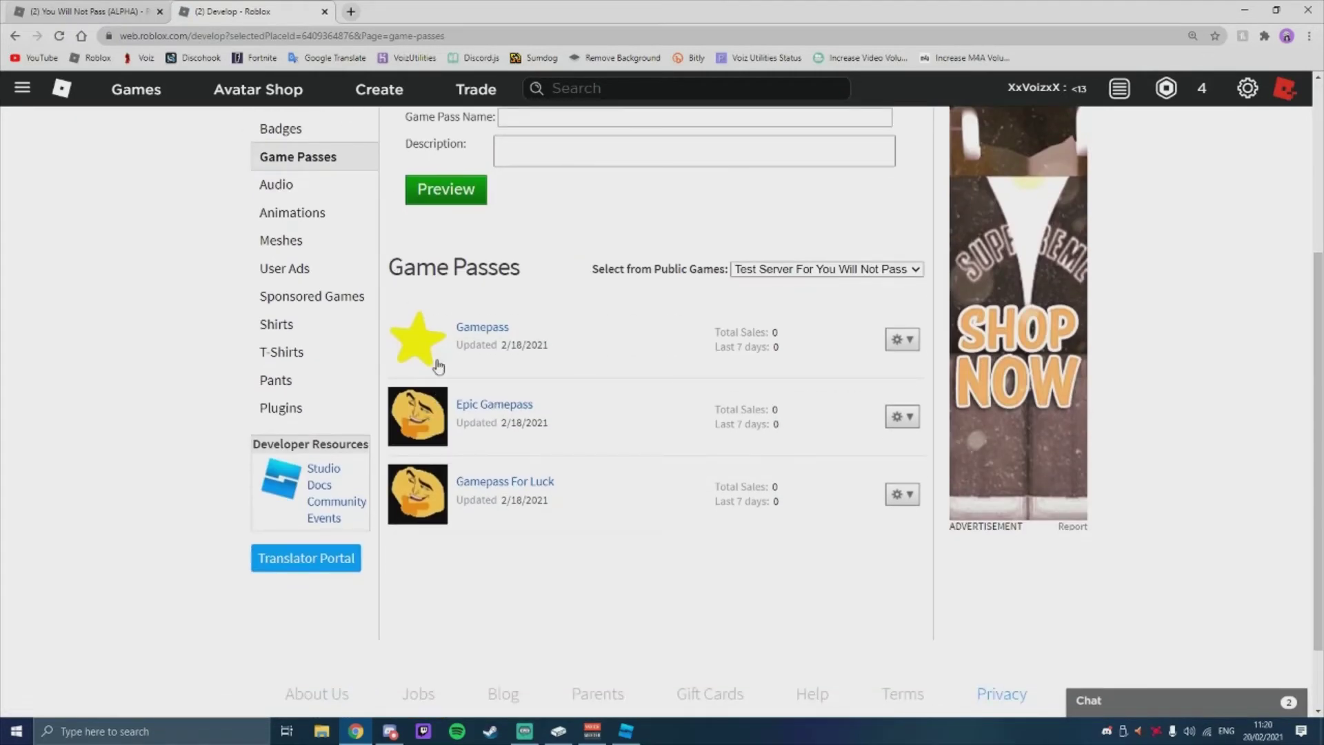
Open the Epic Gamepass item page and copy its title.
left_click(417, 416)
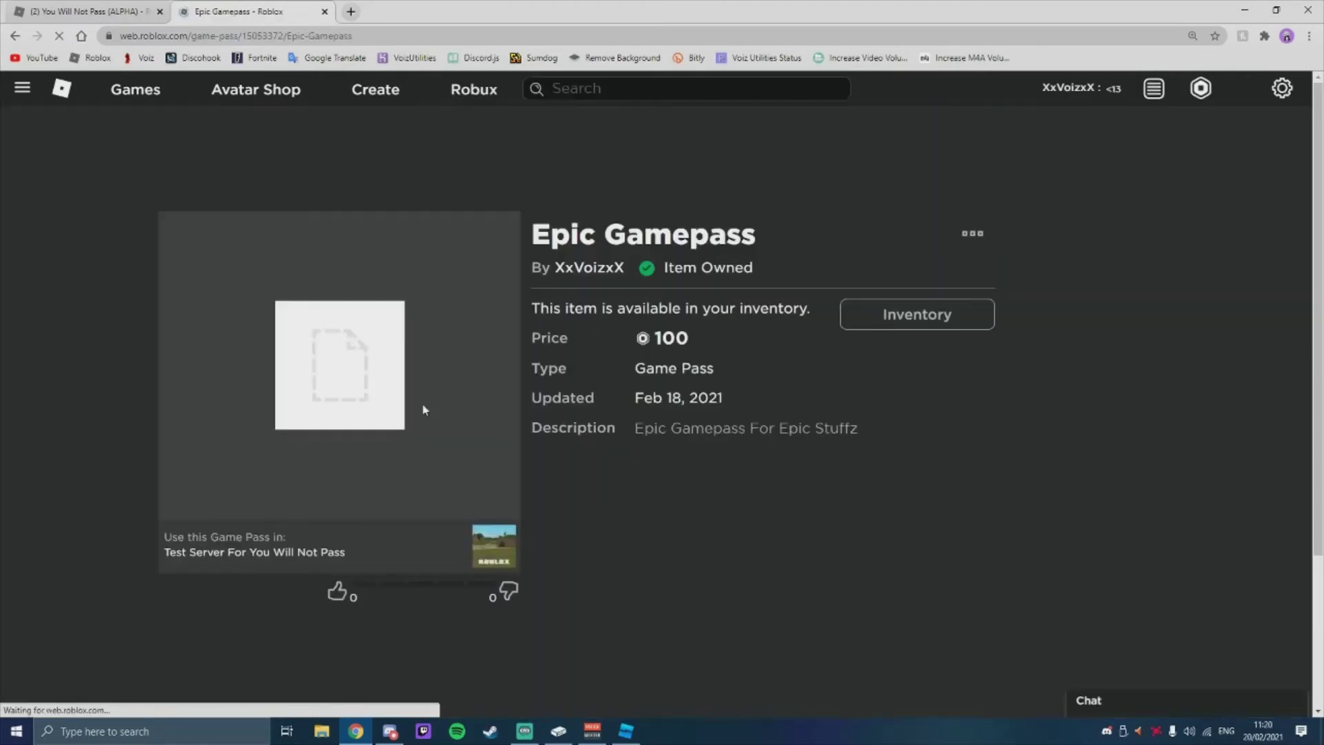
left_click_drag(762, 240, 532, 234)
key("ctrl+c")
left_click(817, 236)
Copy the numeric game pass ID from the URL and return to Studio.
left_click(245, 35)
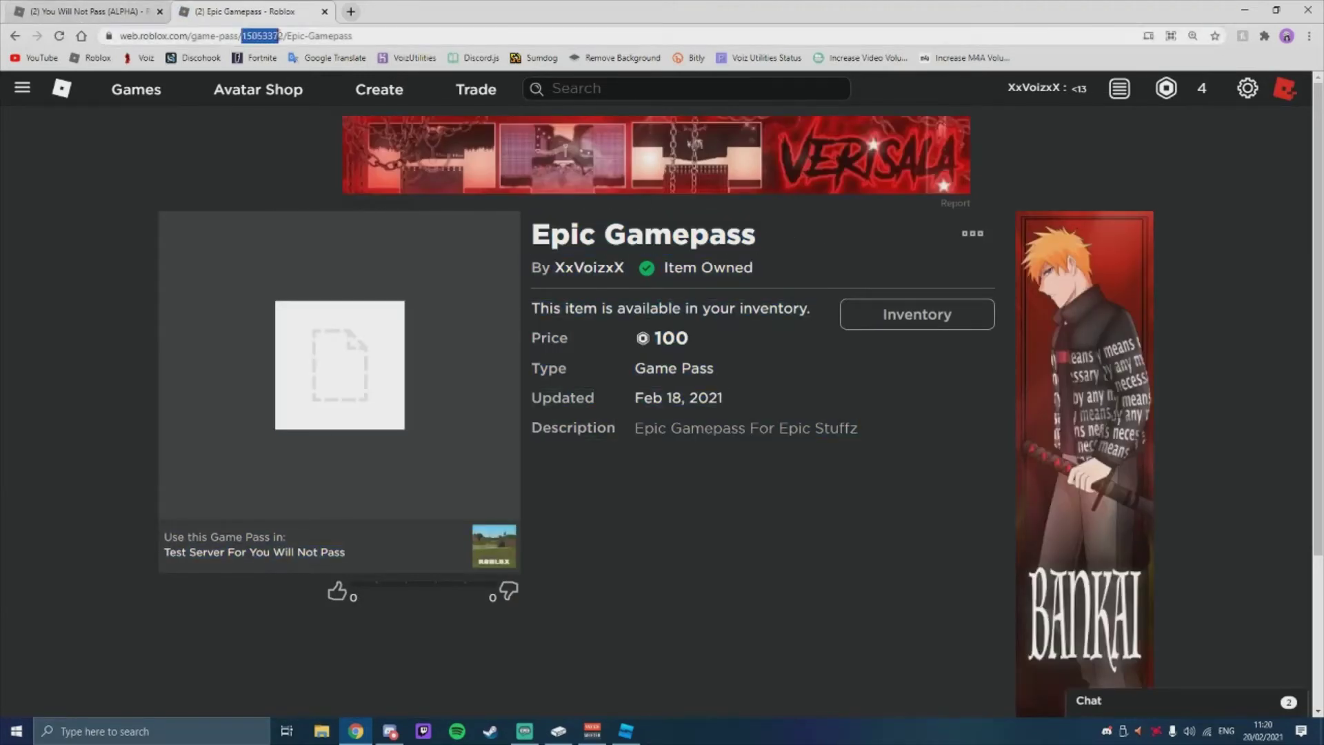
left_click_drag(244, 35, 310, 35)
right_click(281, 35)
left_click(315, 132)
left_click(626, 731)
left_click(1213, 285)
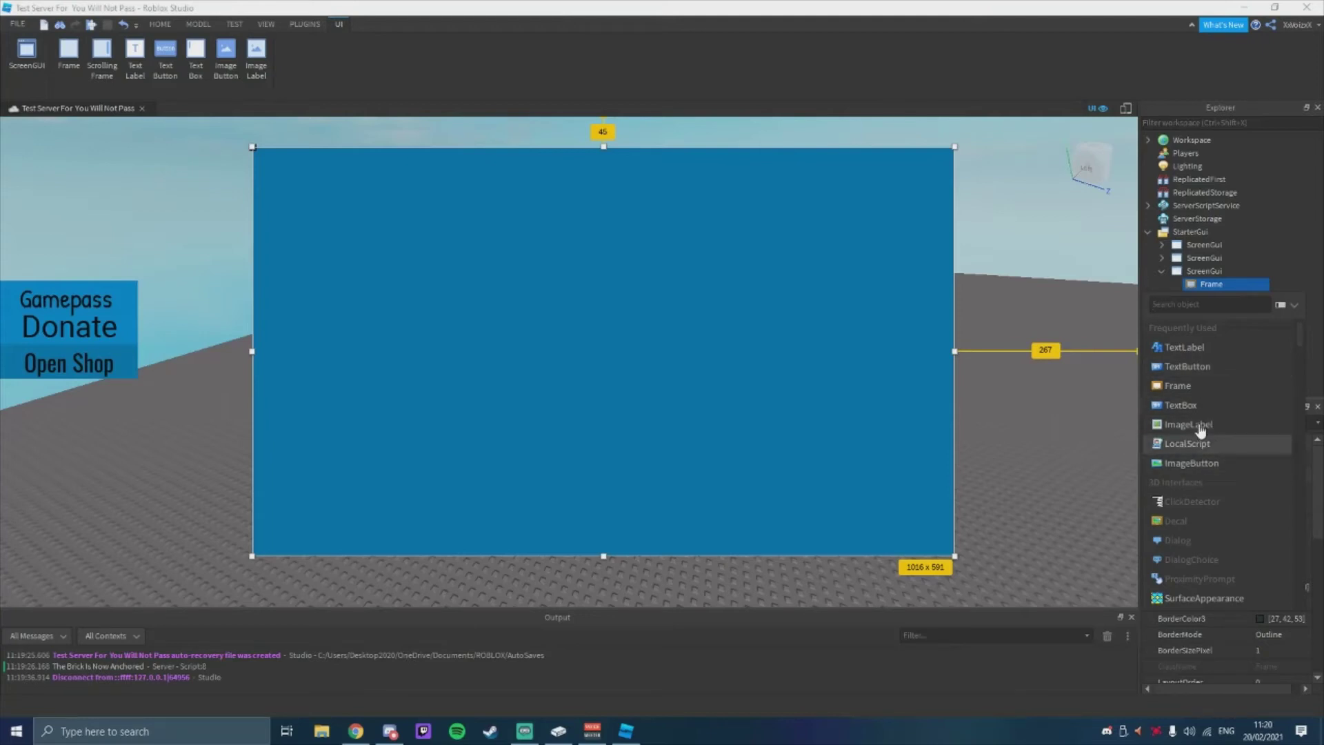
Insert a TextLabel inside the shop frame and position it.
left_click(1184, 347)
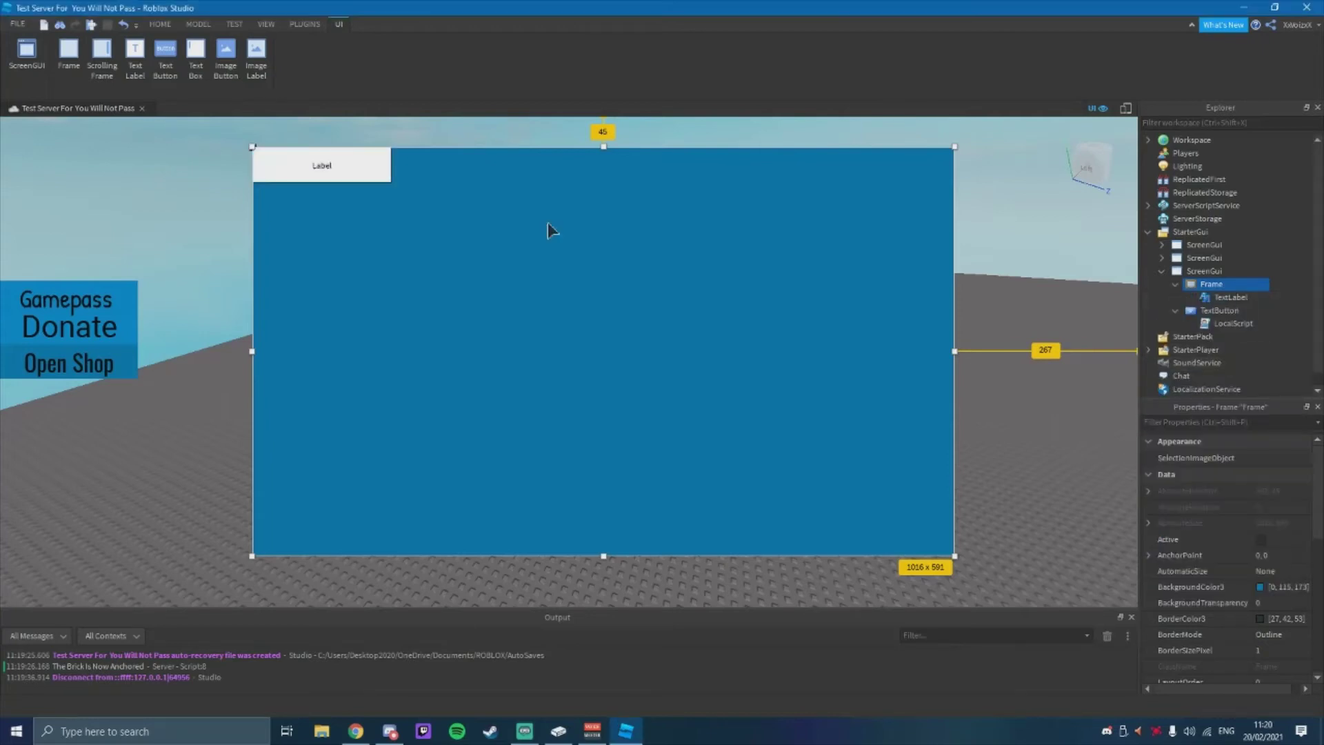
left_click_drag(321, 166, 362, 256)
mouse_move(435, 278)
left_mouse_down()
mouse_move(456, 289)
mouse_move(523, 268)
left_mouse_up()
left_click(517, 258)
left_click(406, 261)
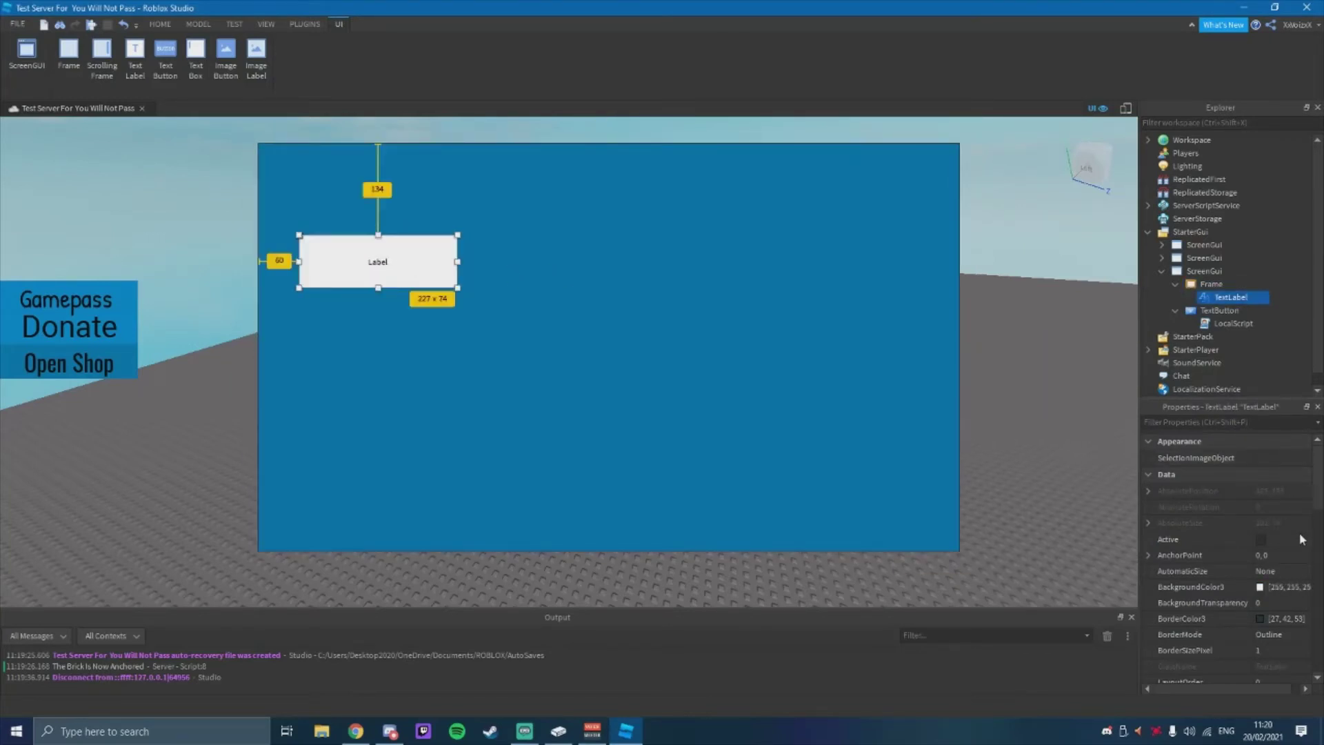
Set the label's BackgroundTransparency to 1 and BorderSizePixel to 0.
left_click(1260, 587)
key("Escape")
left_click(1272, 602)
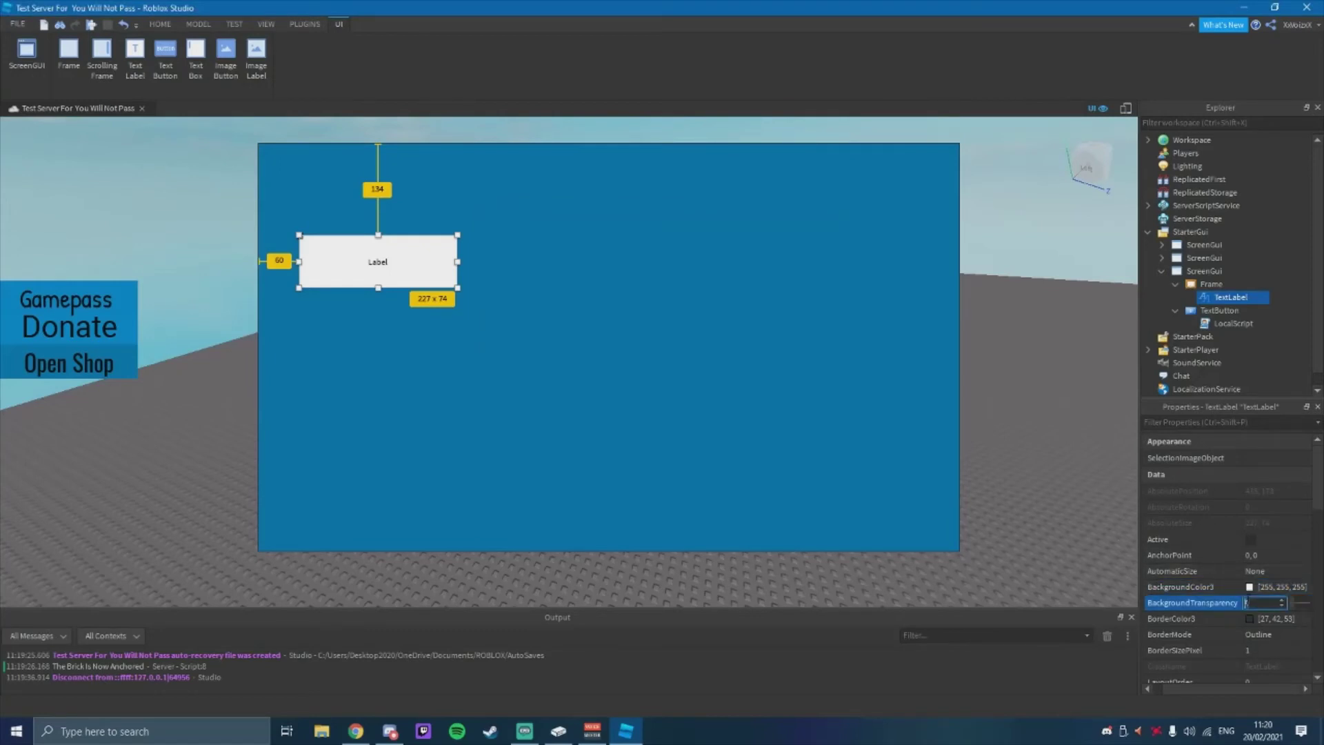
type("1")
key("Return")
scroll(1214, 595, "down", 3)
left_click(1272, 553)
type("0")
key("Return")
scroll(1266, 594, "down", 5)
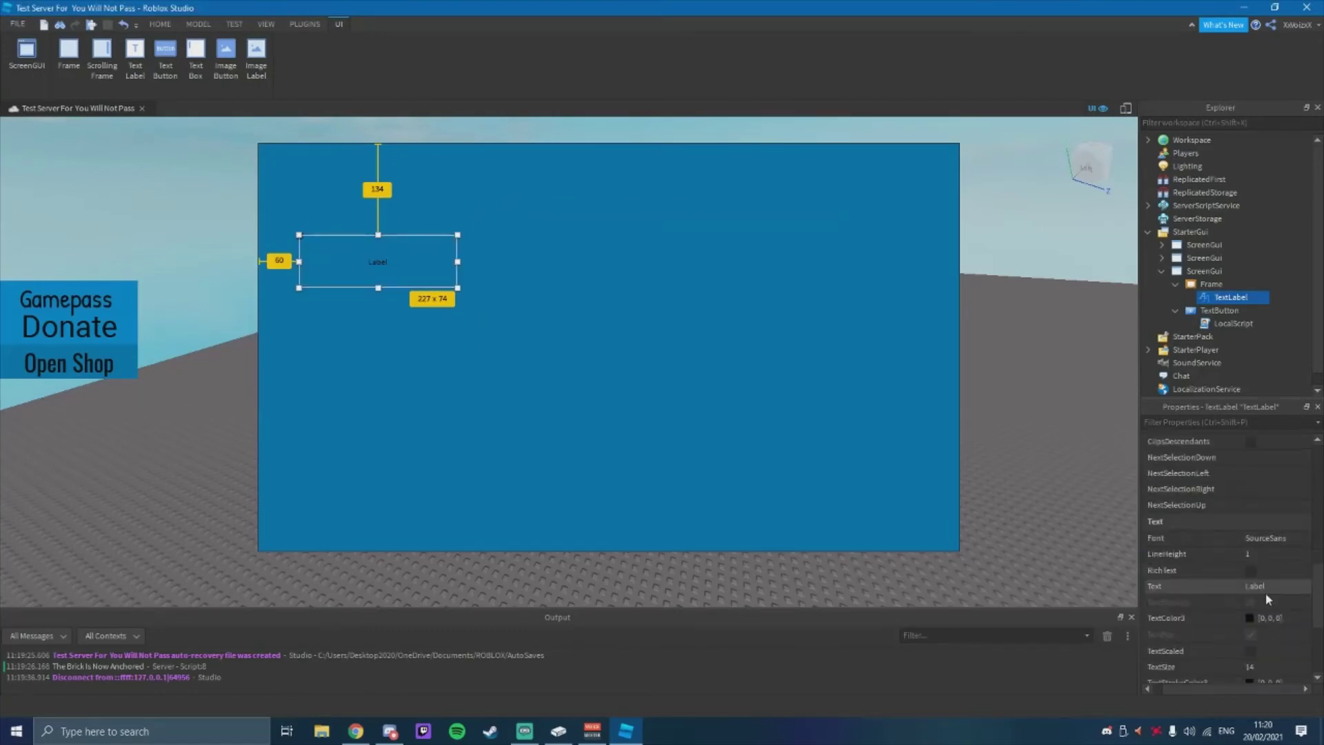
Give the label PermanentMarker font, text 'Epic Gamepass', and TextScaled.
left_click(1264, 489)
left_click(1259, 533)
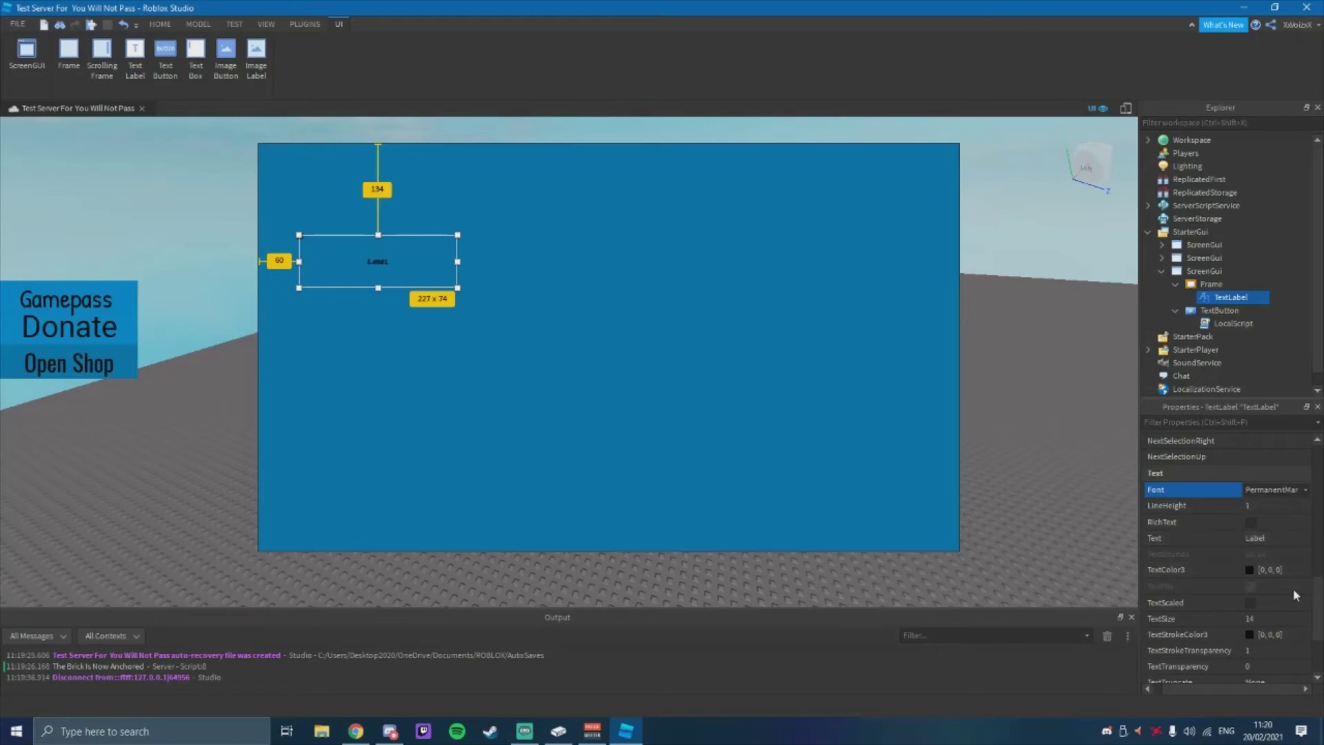
left_click(1255, 538)
type("Epic Gamepass")
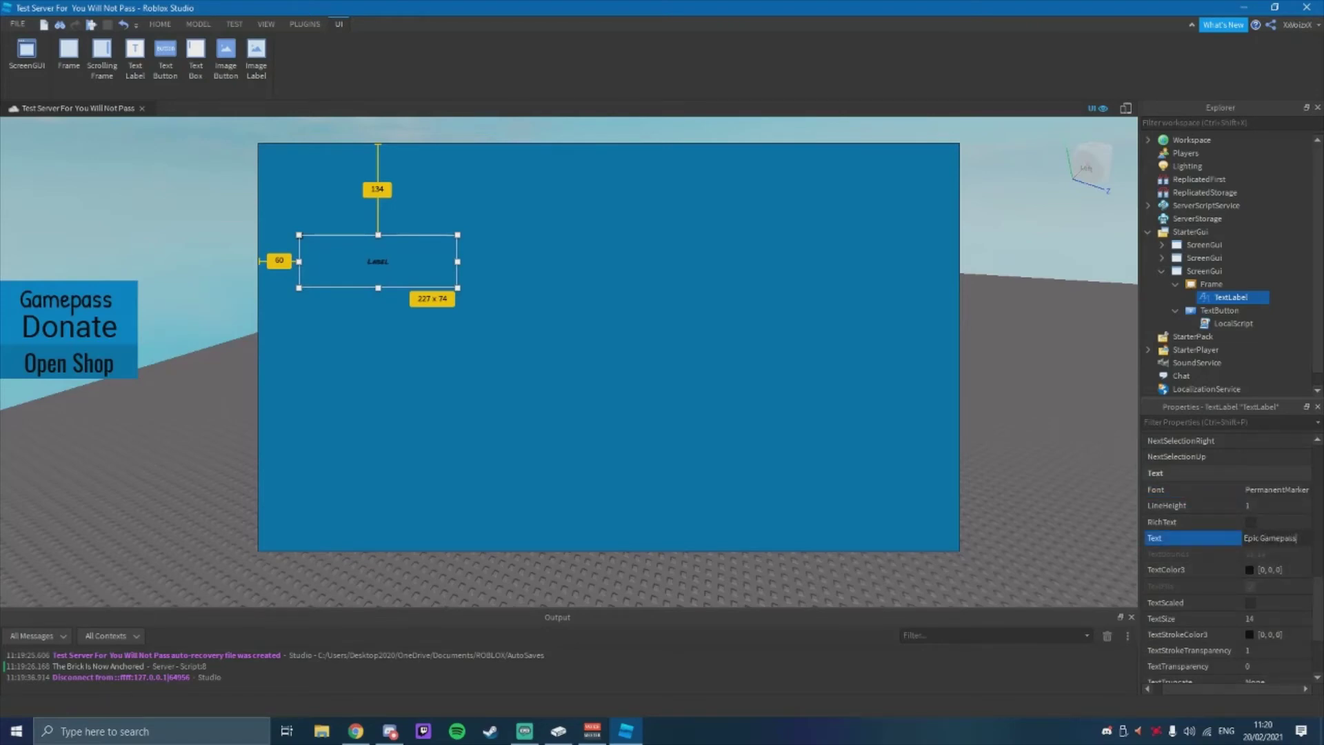
key("Return")
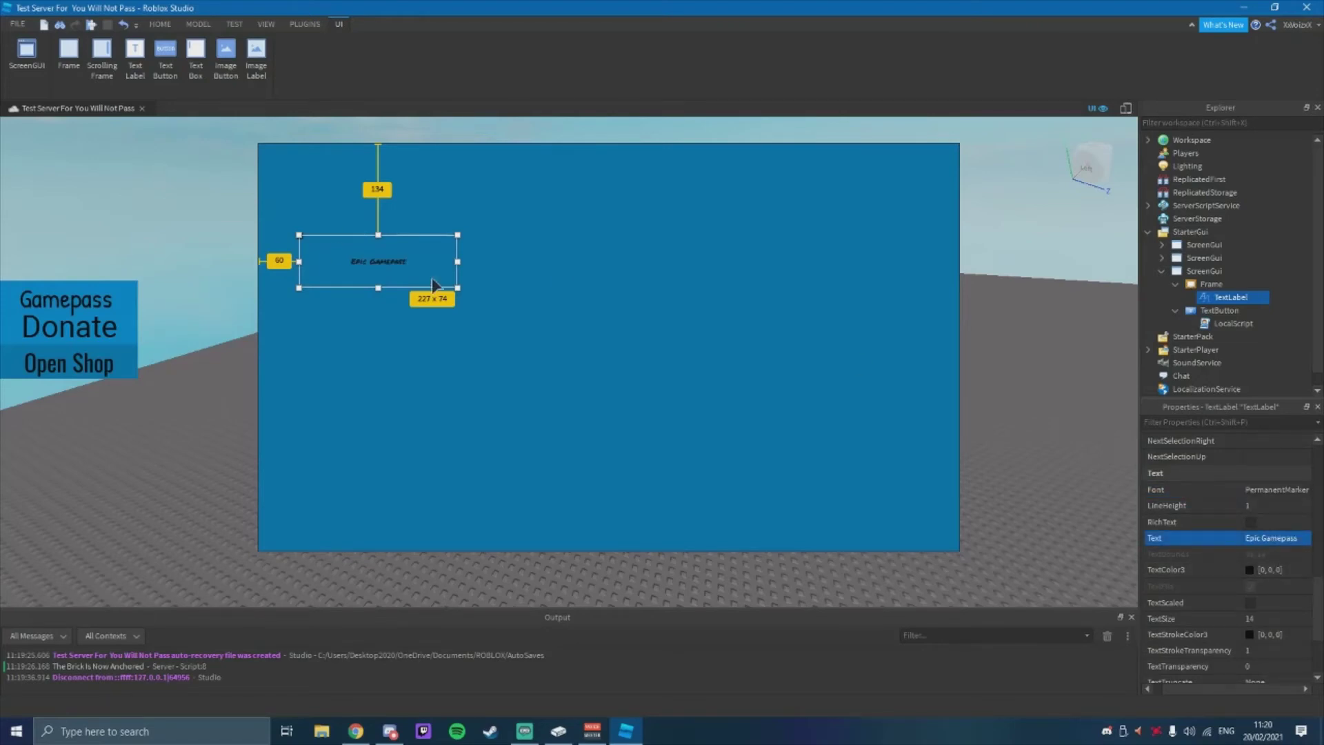
left_click(1251, 602)
Duplicate the label, change the copy to 'R$ 100', and move both labels lower.
key("ctrl+d")
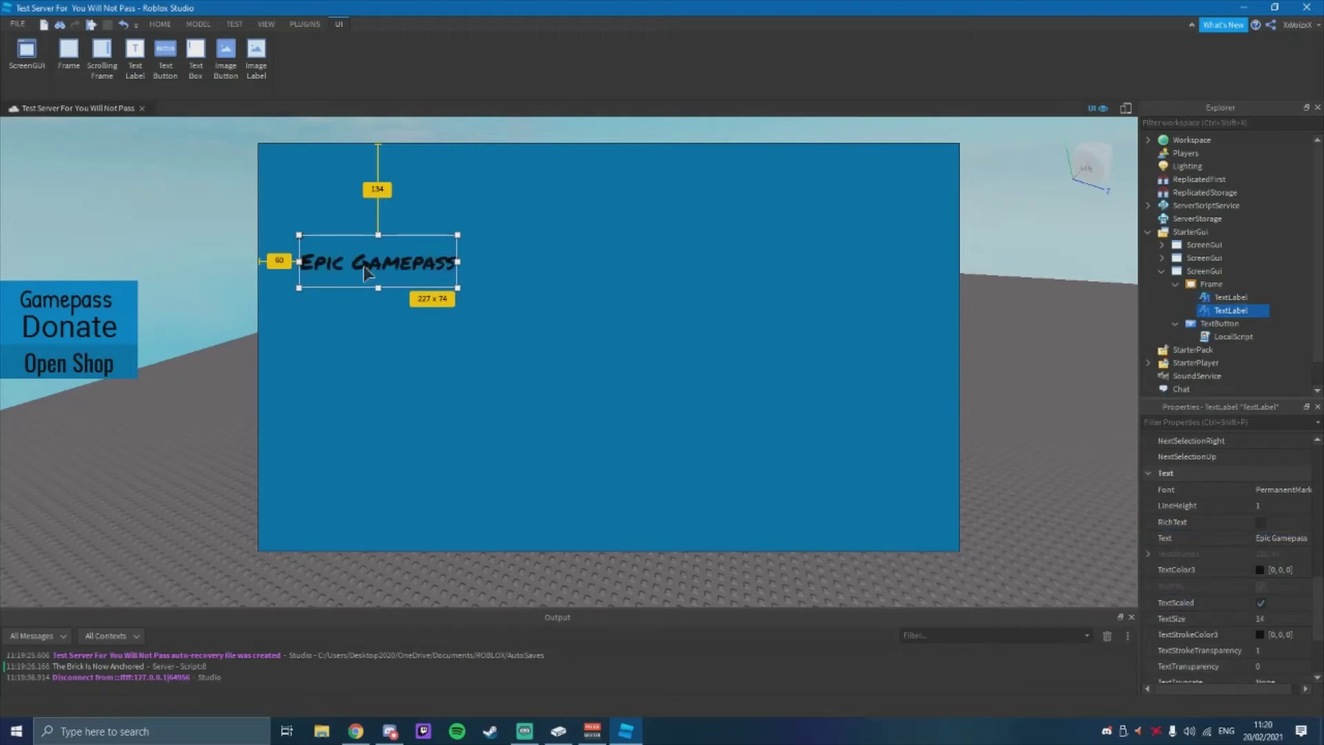
left_click_drag(372, 261, 373, 307)
left_click(1280, 538)
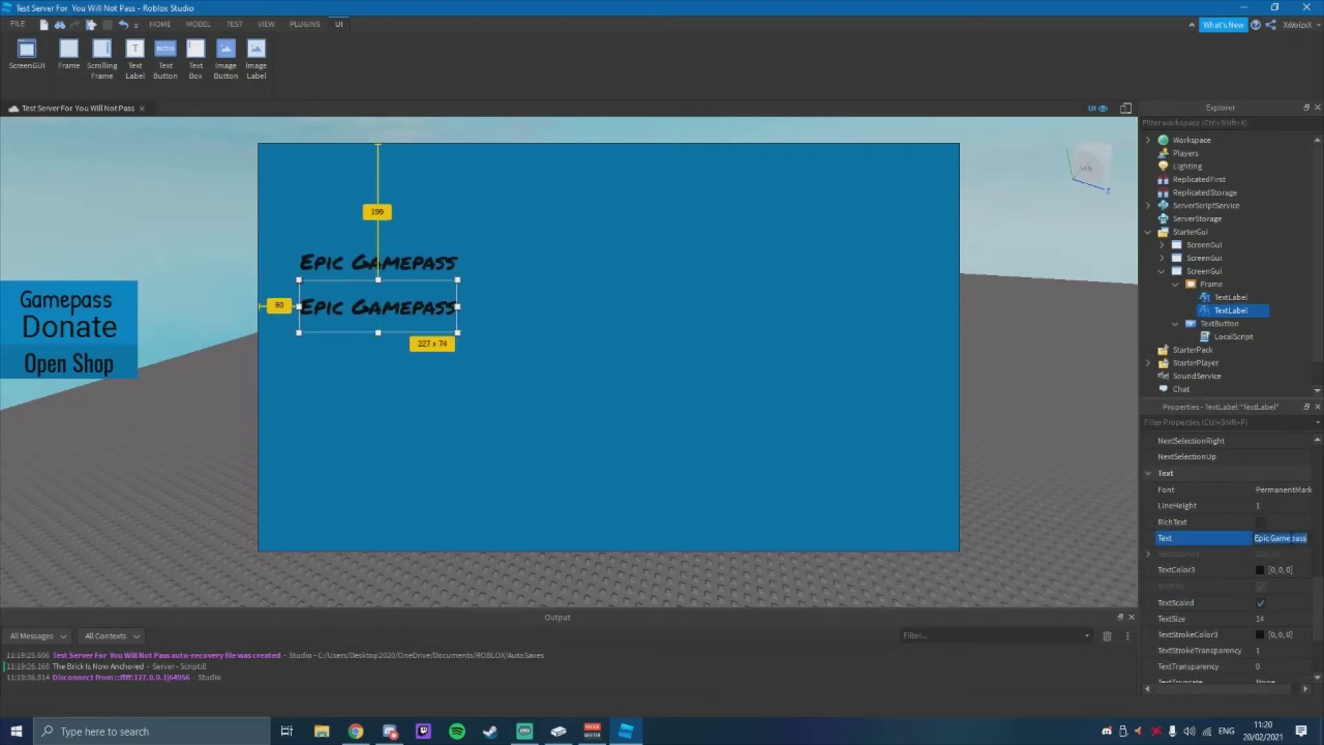
type("R$ 100#")
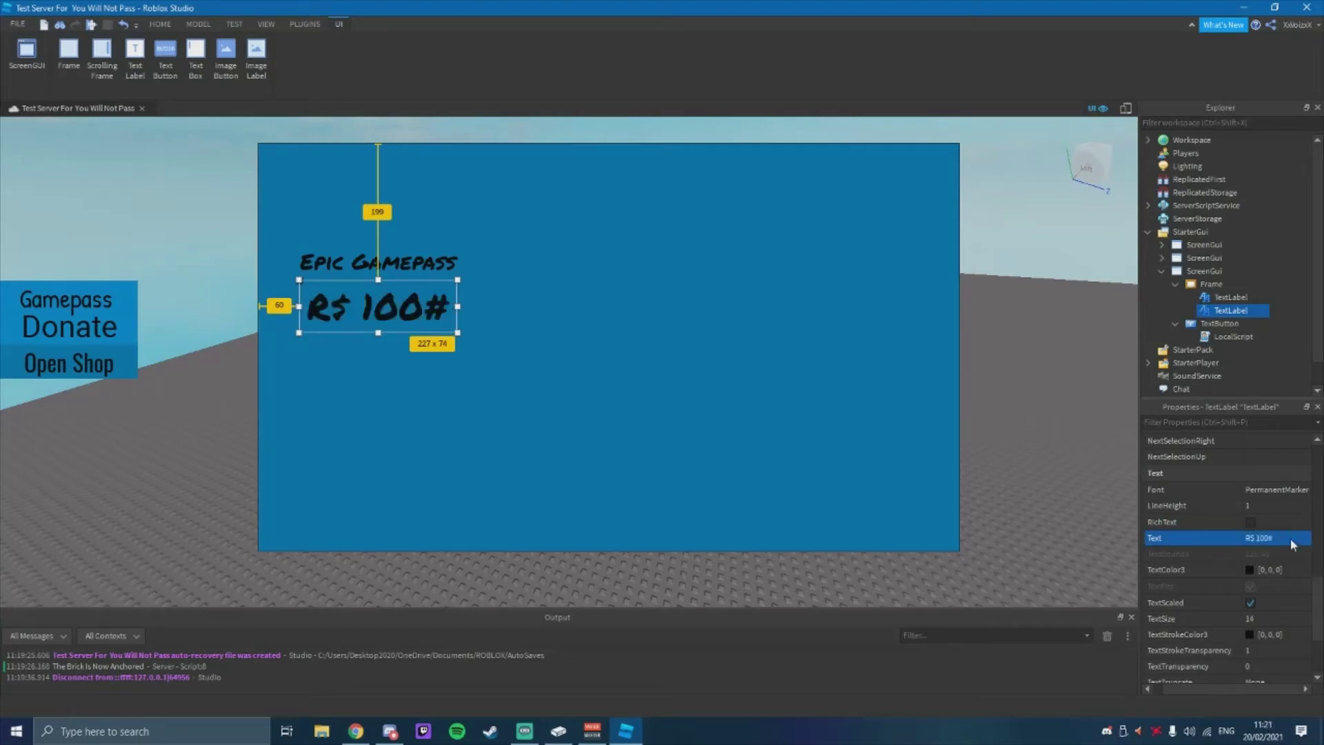
double_click(1298, 538)
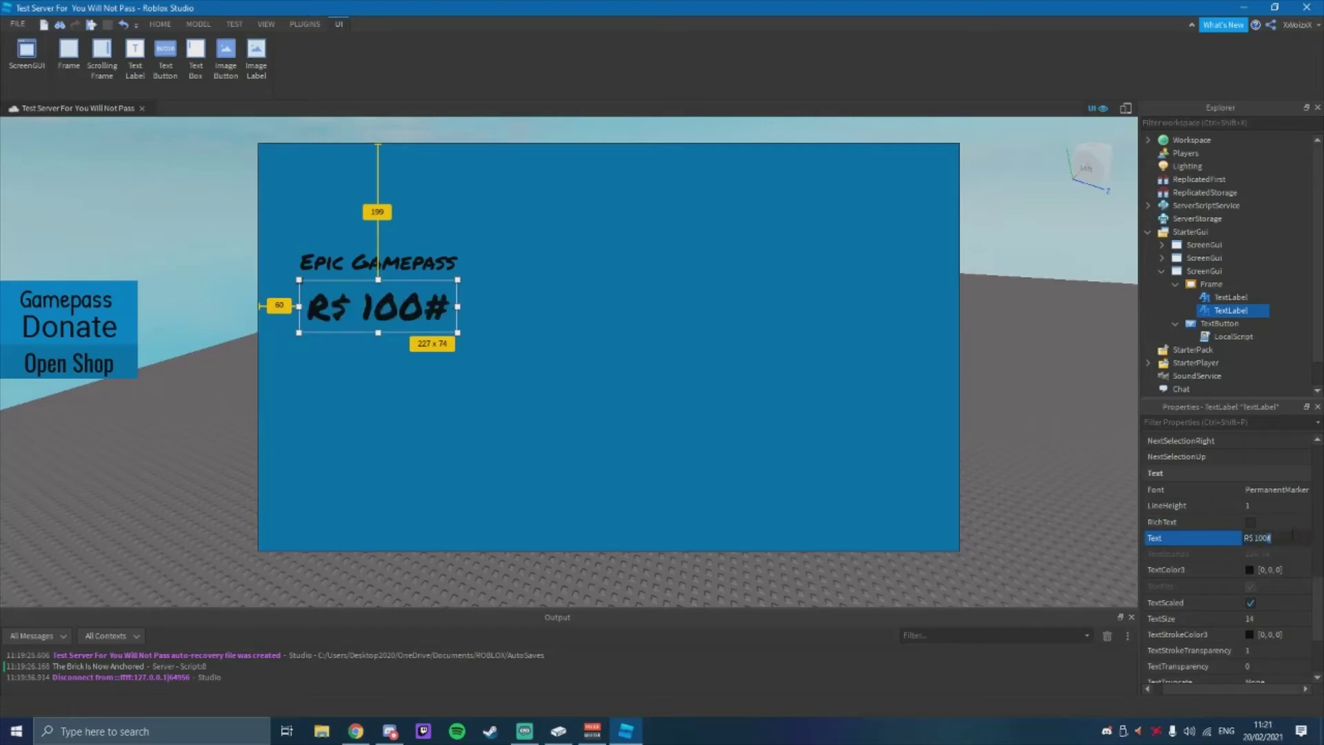
key("BackSpace")
key("Return")
left_click_drag(399, 305, 412, 402)
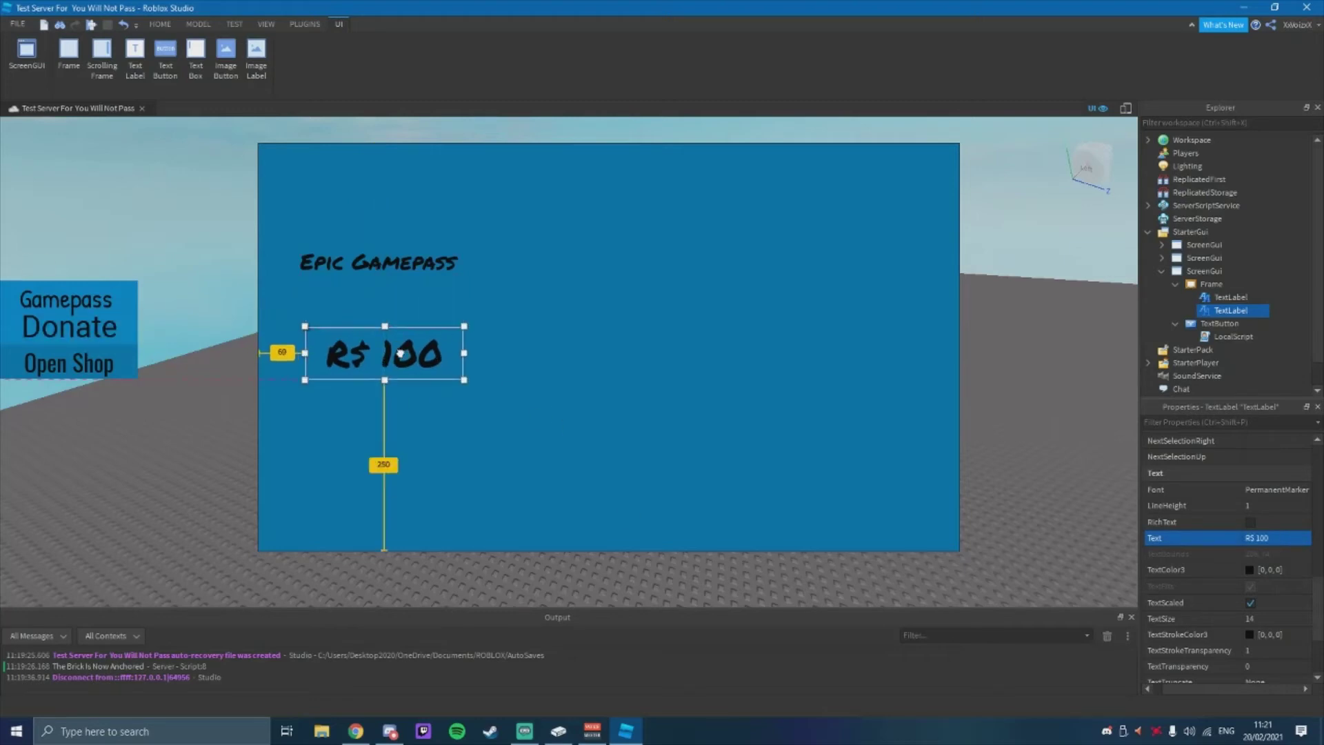
left_click_drag(401, 268, 417, 364)
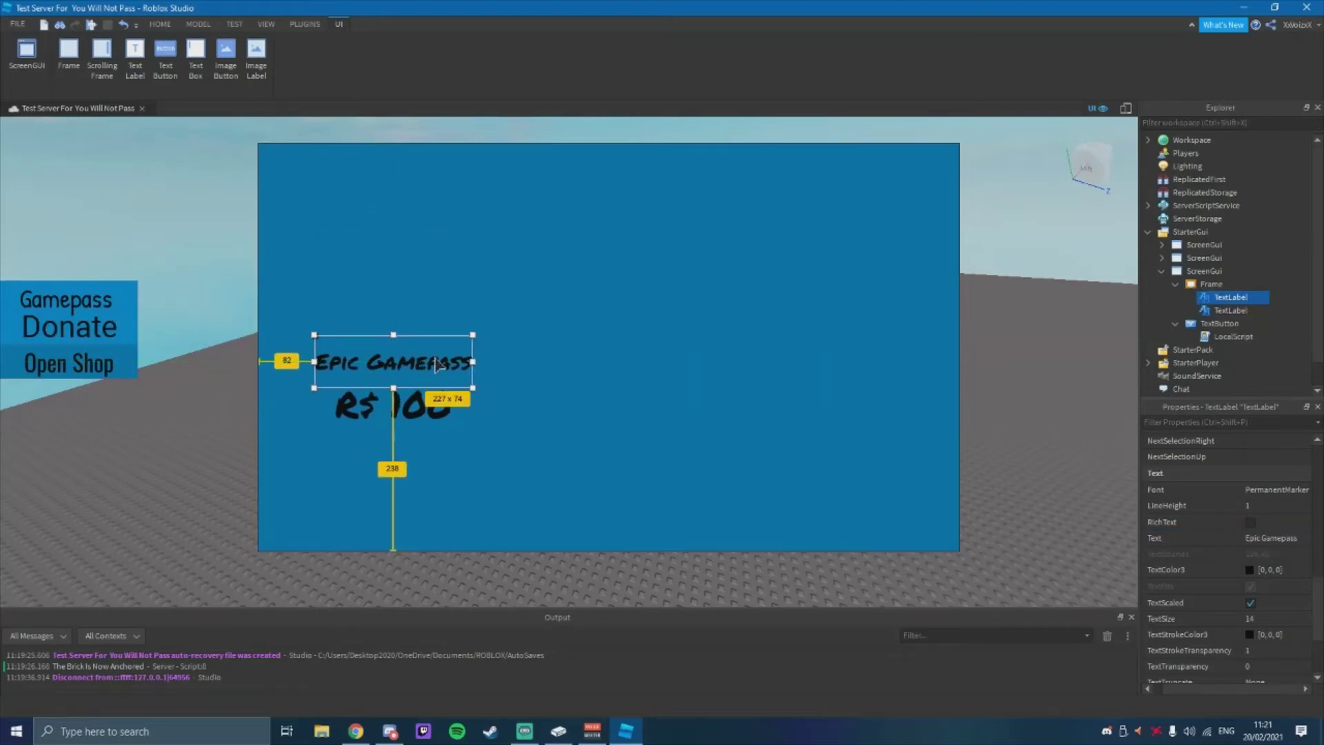
Add a TextButton below the price label with a pure green (0,255,0) background.
left_click(1213, 285)
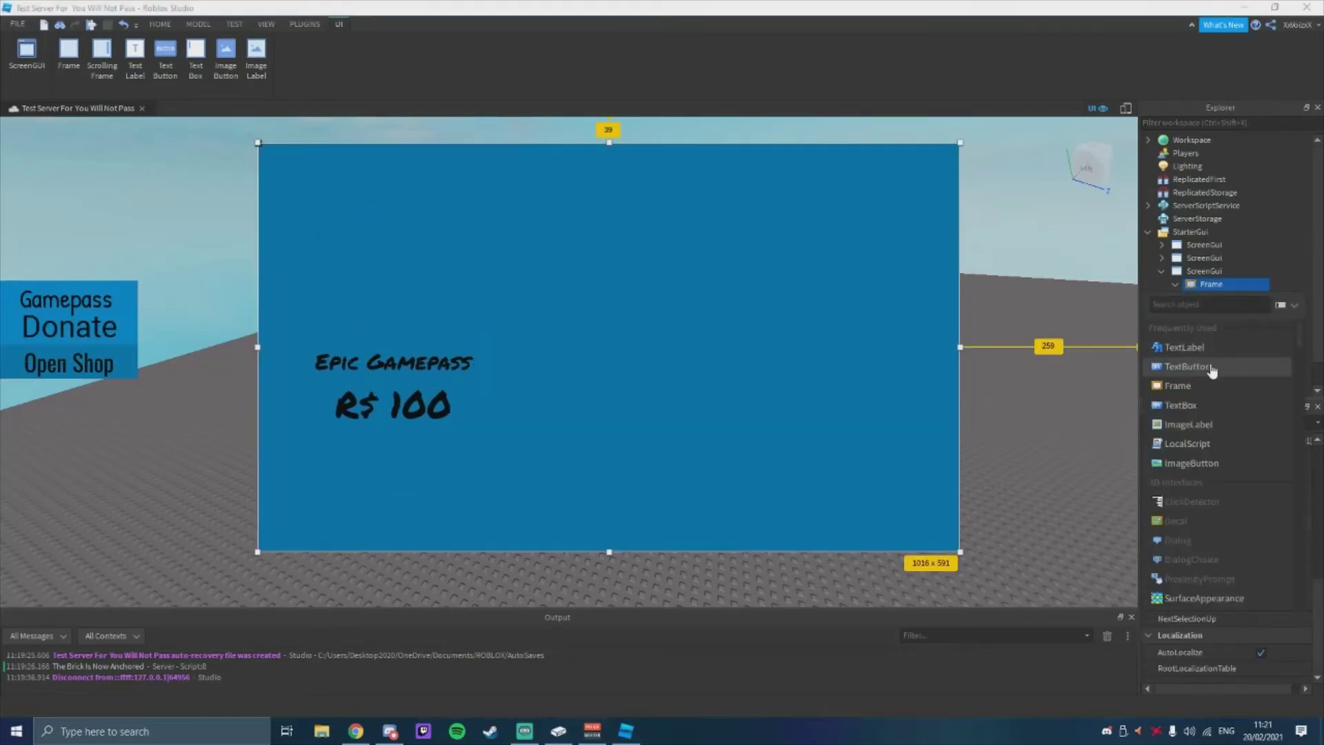
left_click(1187, 366)
mouse_move(331, 163)
left_mouse_down()
mouse_move(410, 365)
mouse_move(405, 438)
left_mouse_up()
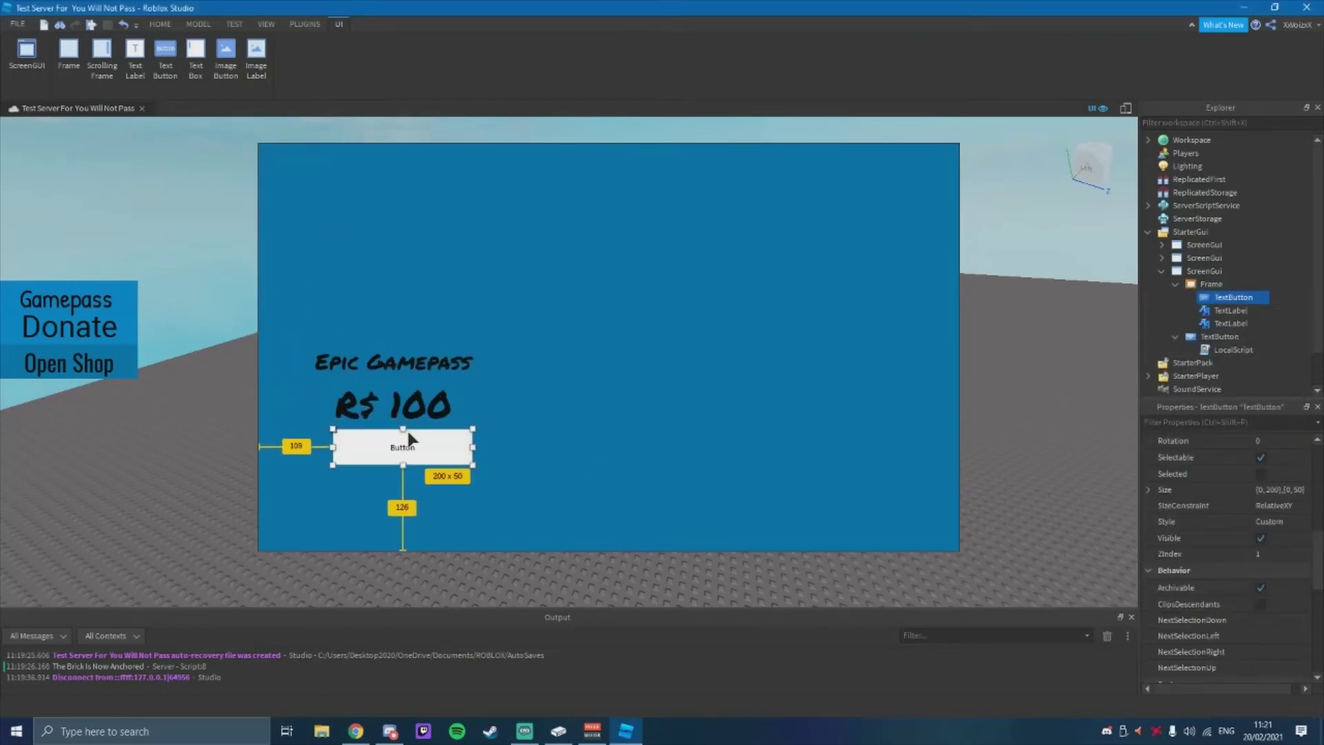
scroll(1244, 564, "up", 5)
left_click(1260, 505)
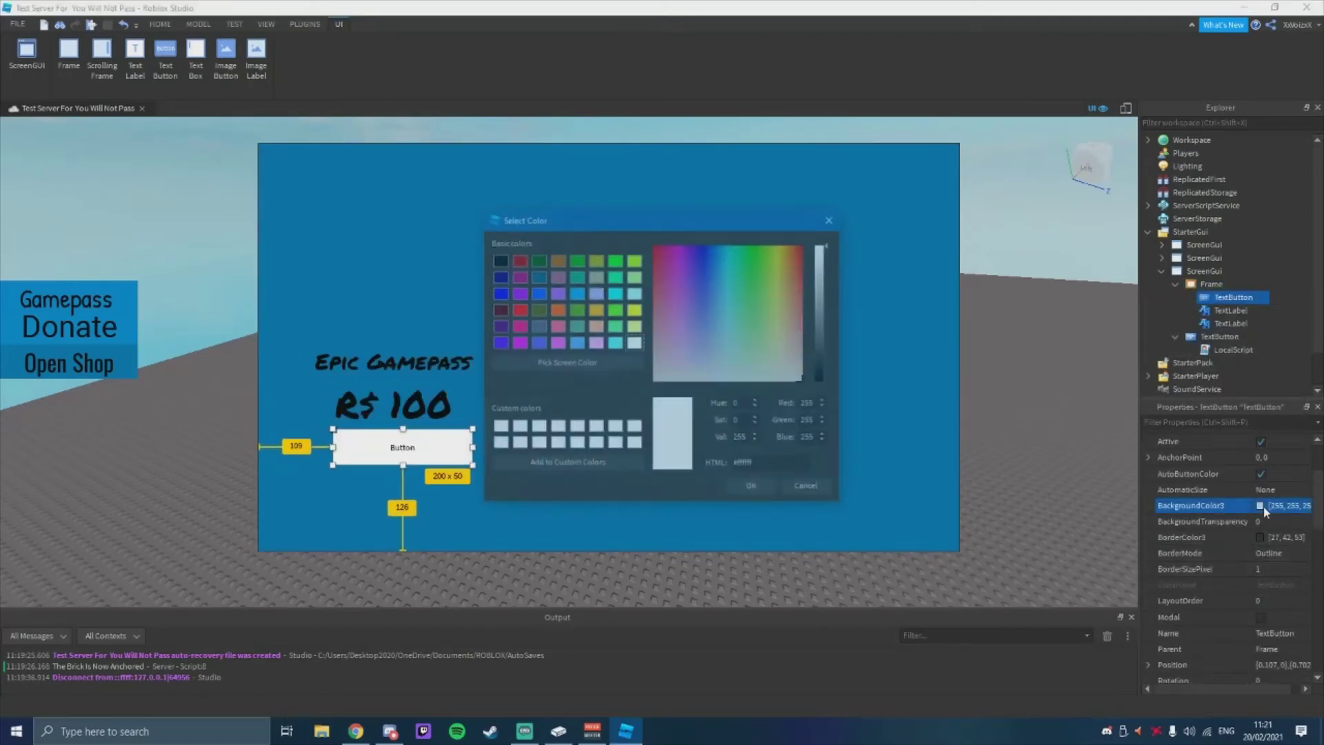
left_click(617, 277)
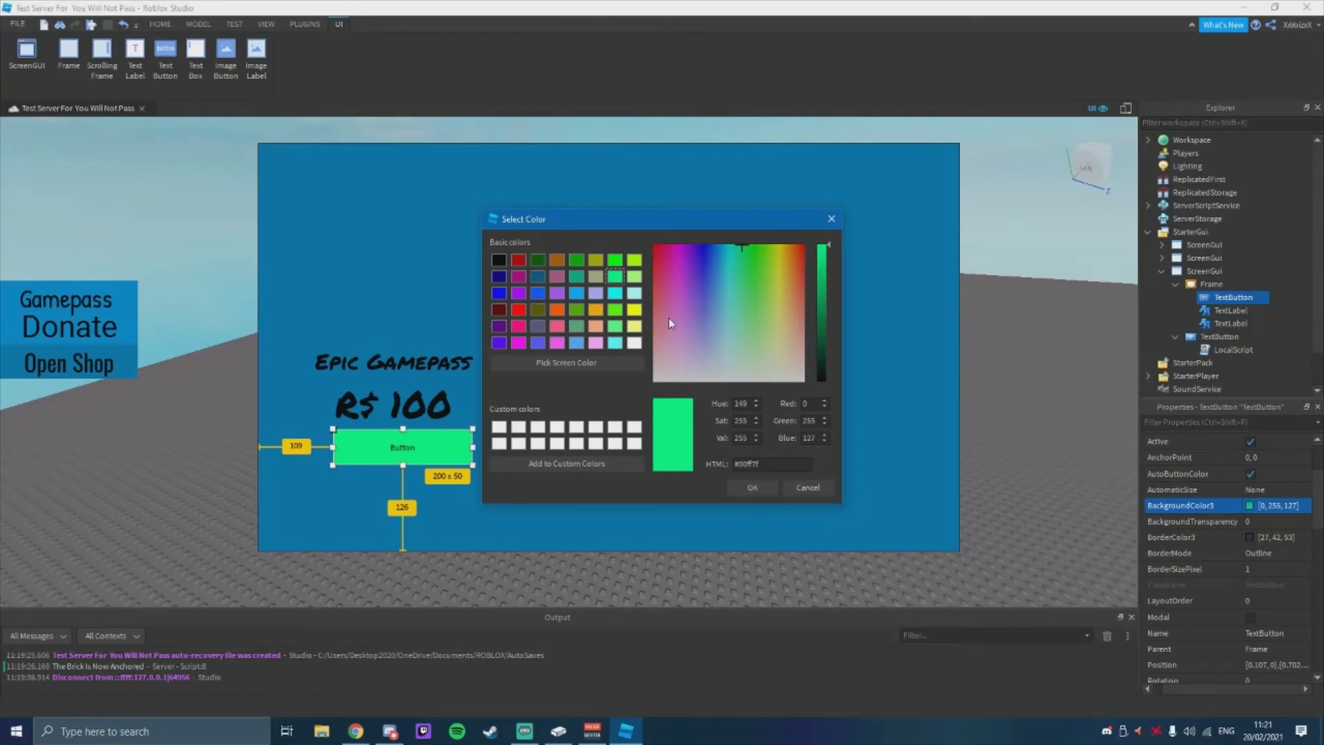
left_click(618, 262)
left_click(753, 488)
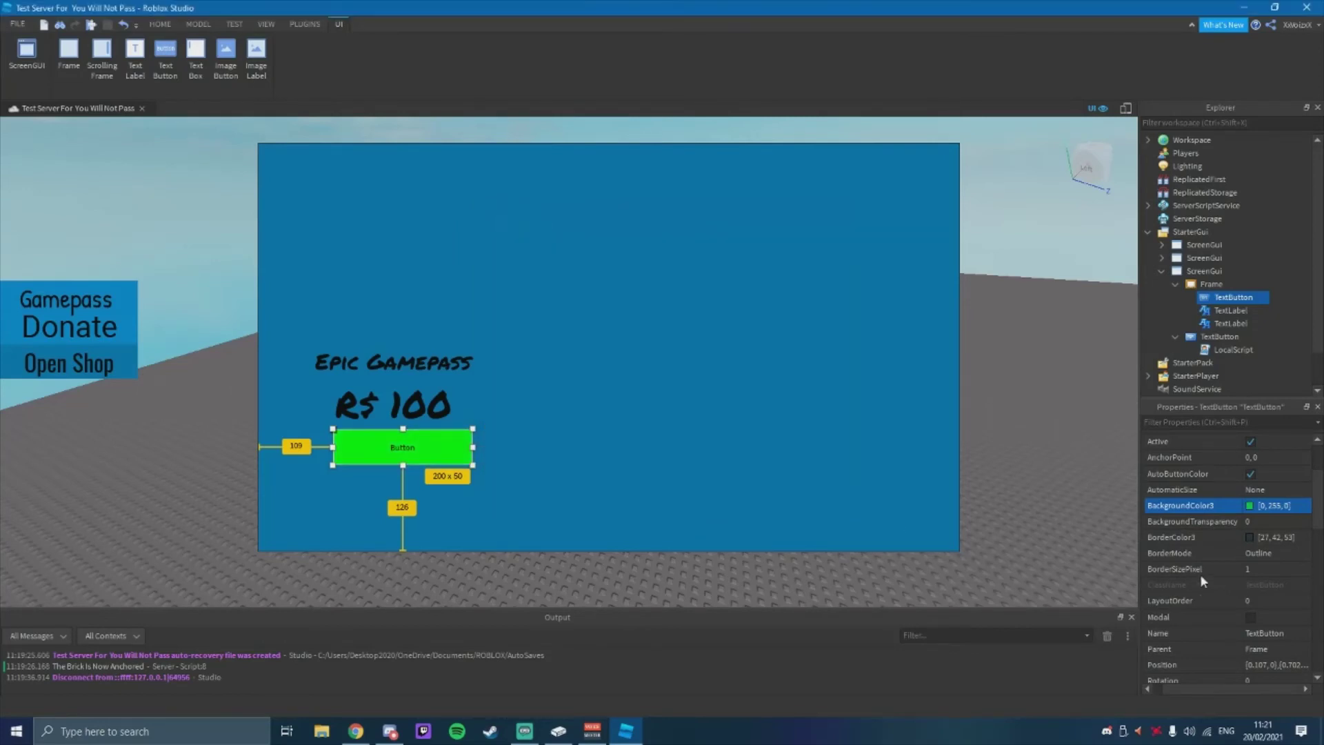
Give the button Roboto font, TextScaled, and the text 'Buy'.
left_click(1272, 568)
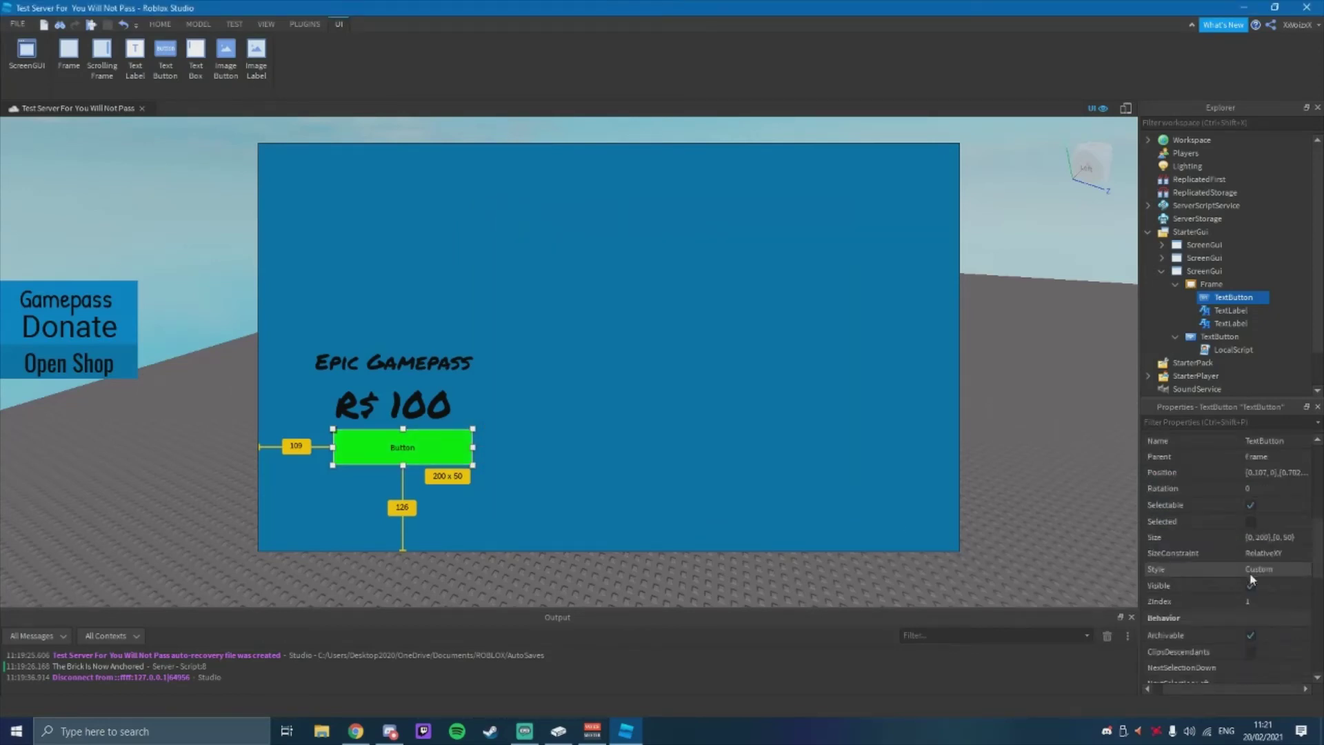
scroll(1250, 542, "down", 5)
left_click(1272, 554)
left_click(1258, 610)
left_click(1249, 667)
left_click(1258, 603)
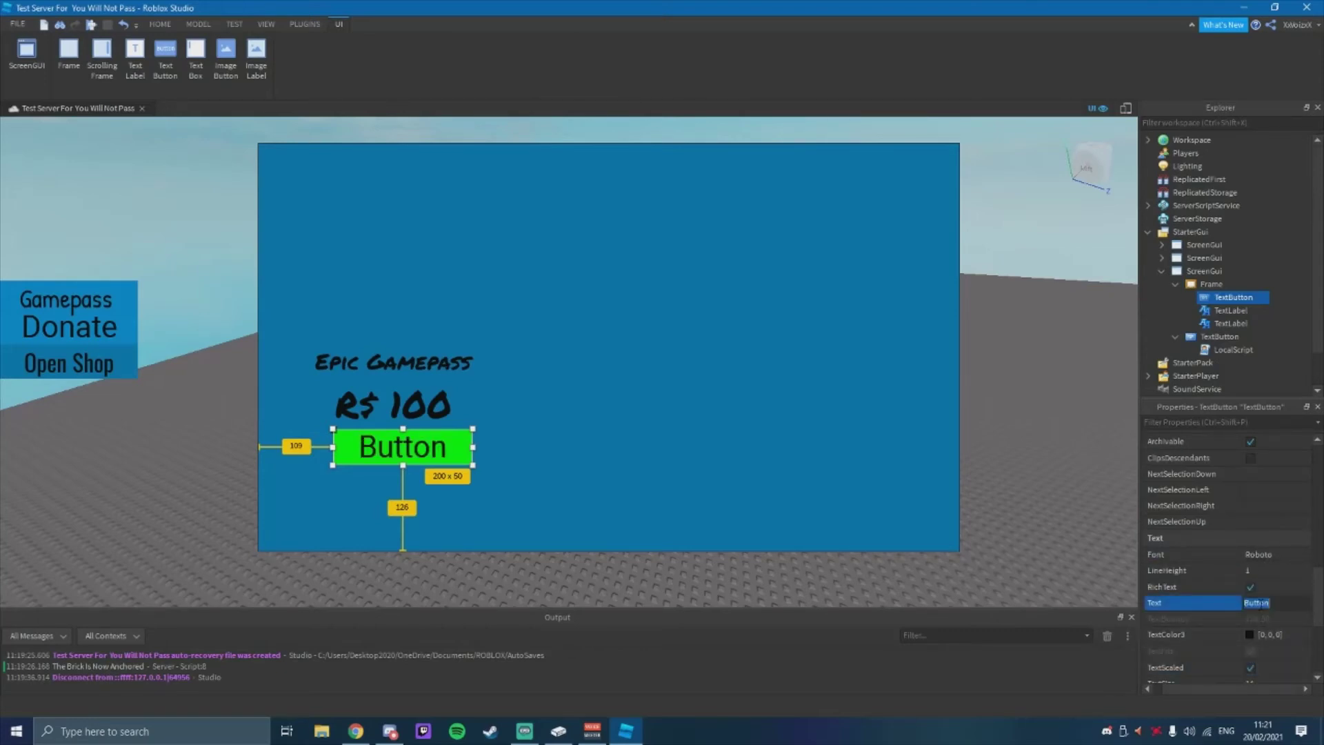
type("Buy")
key("Return")
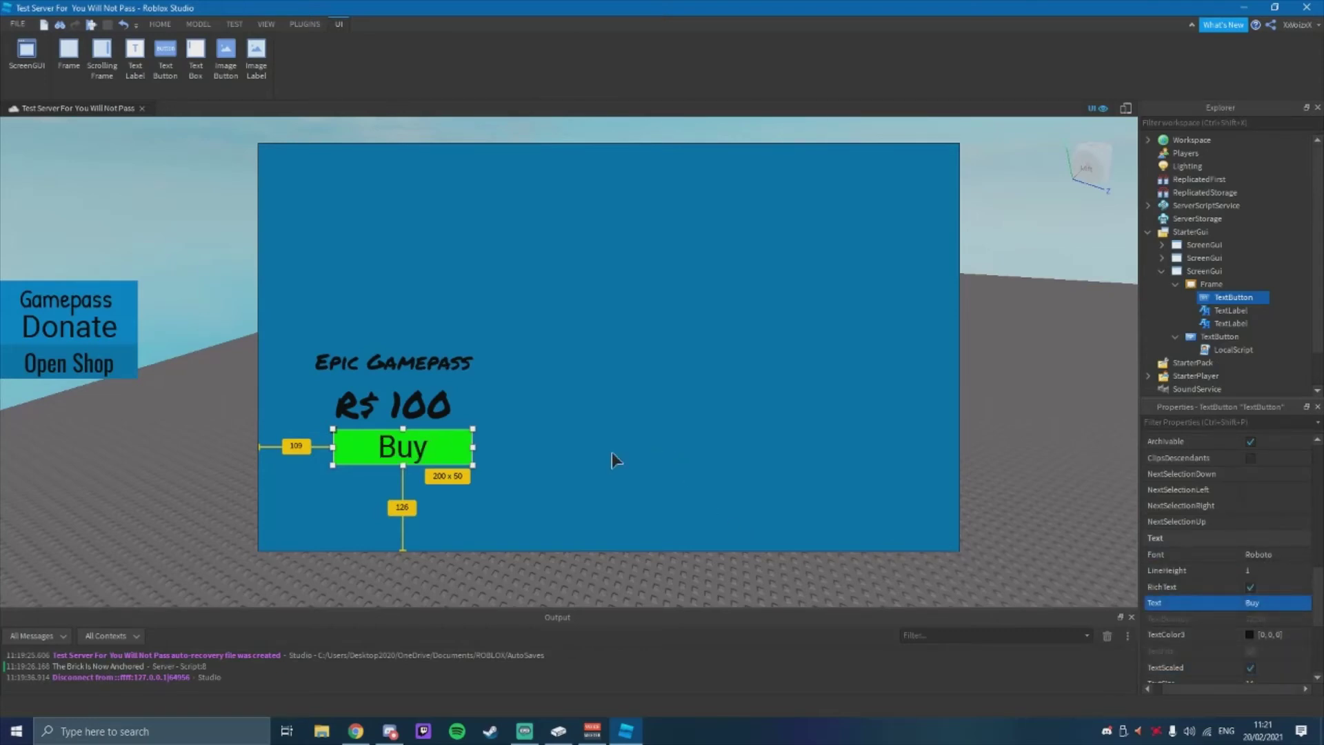
Add a LocalScript to the Buy button defining LocalPlayer and MarketplaceService variables.
left_click(1264, 298)
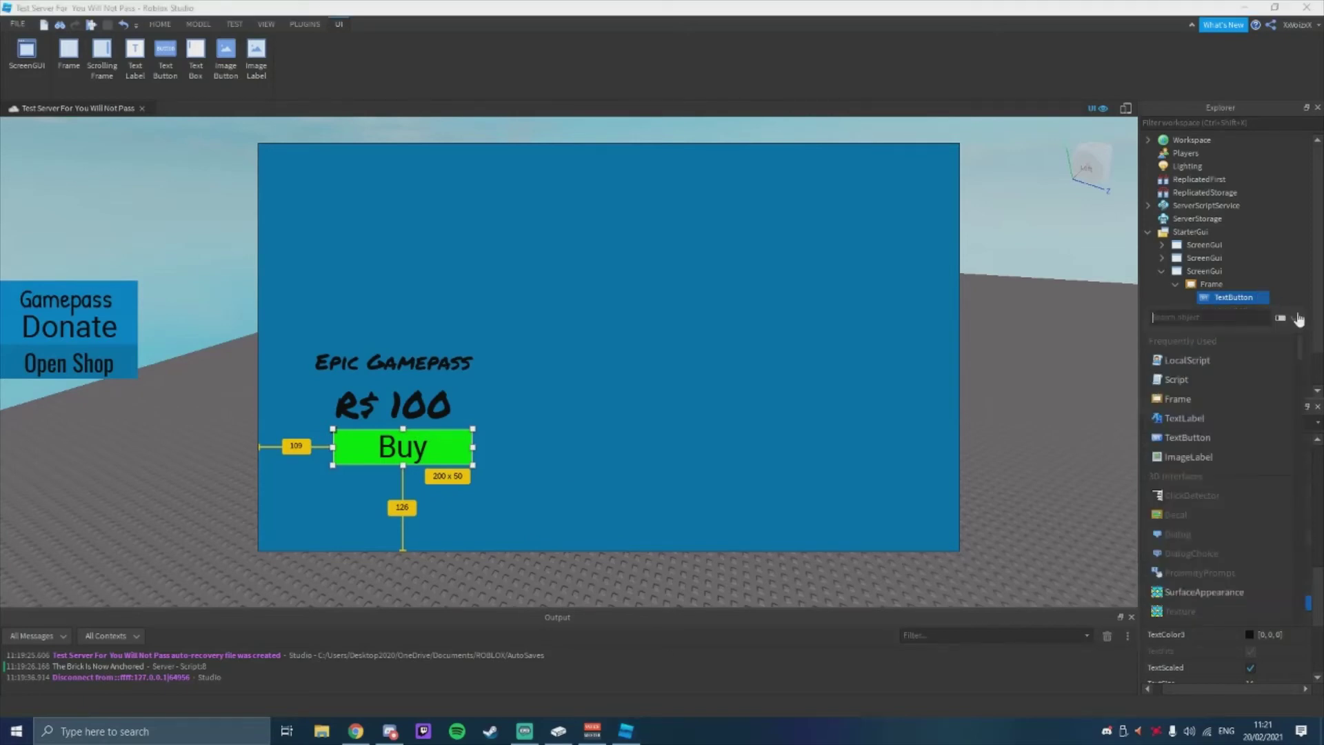
left_click(1238, 364)
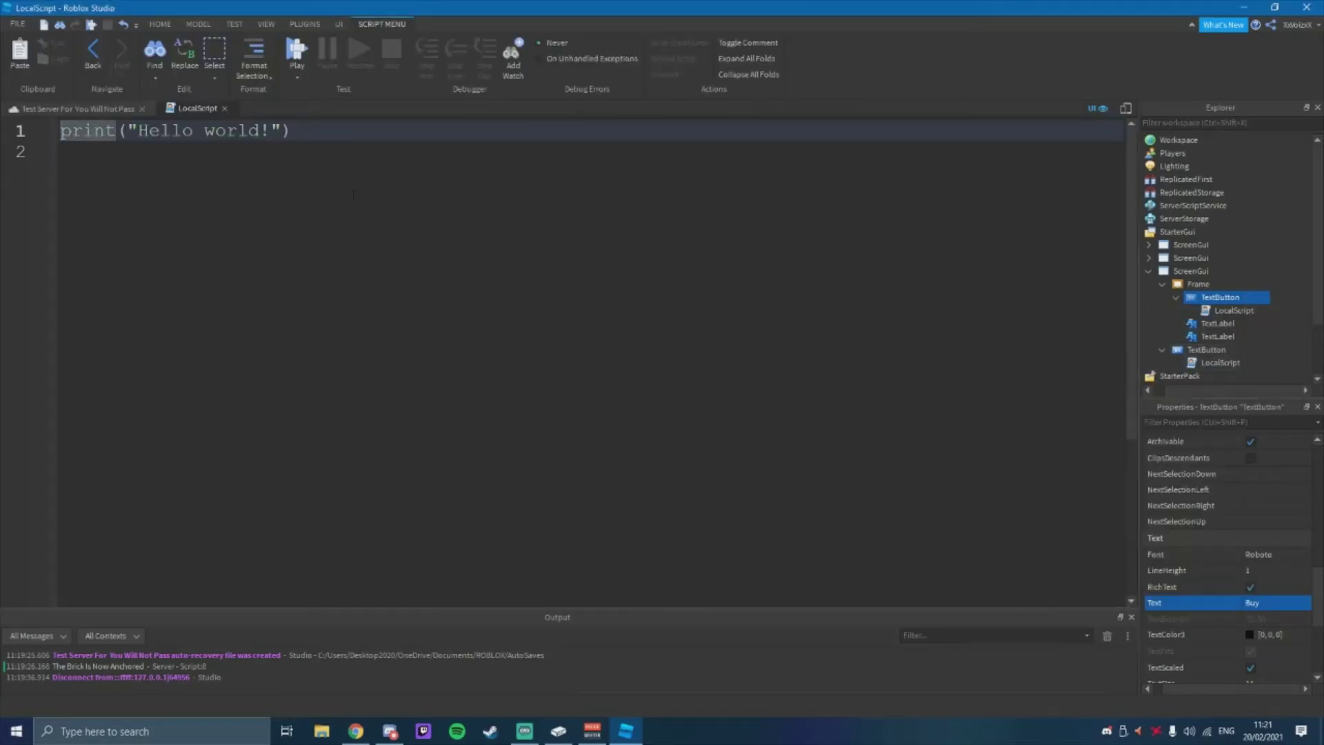
key("ctrl+a")
type("l")
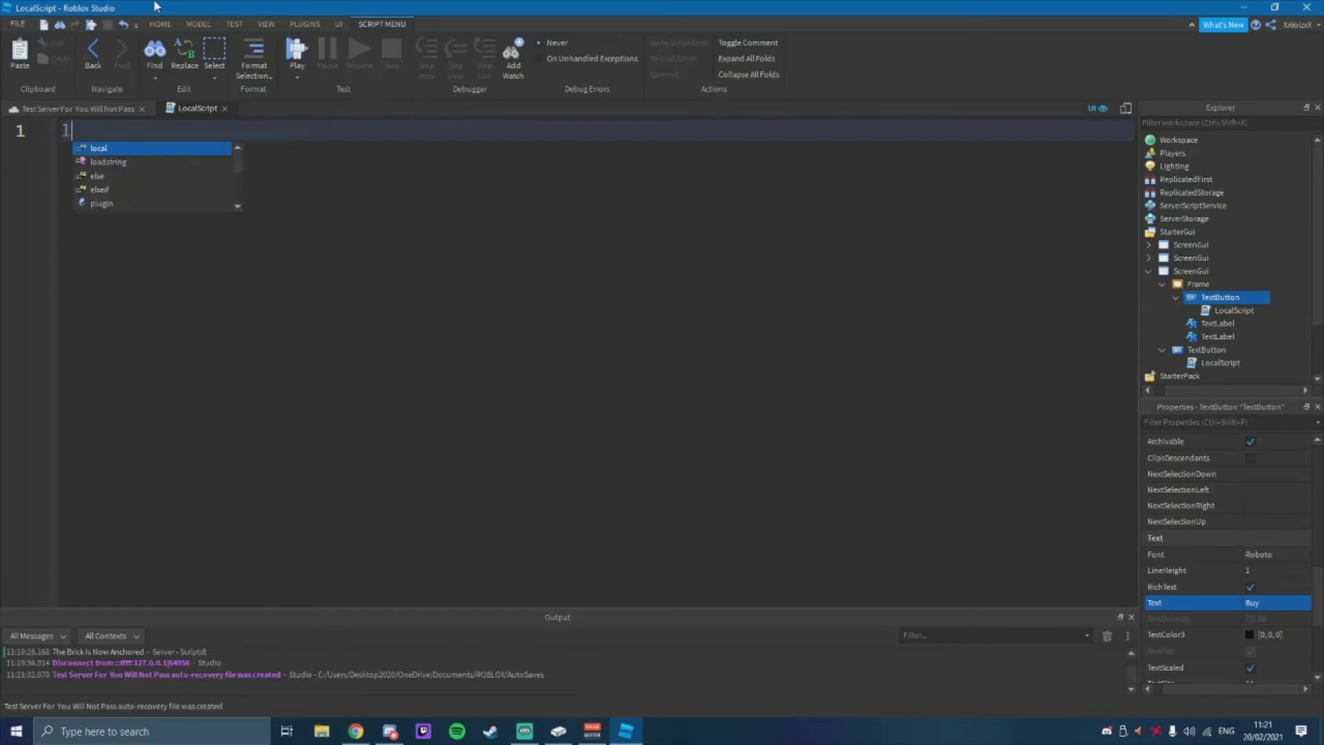
type("ocal ")
type("palyer")
key("BackSpace")
key("BackSpace")
key("BackSpace")
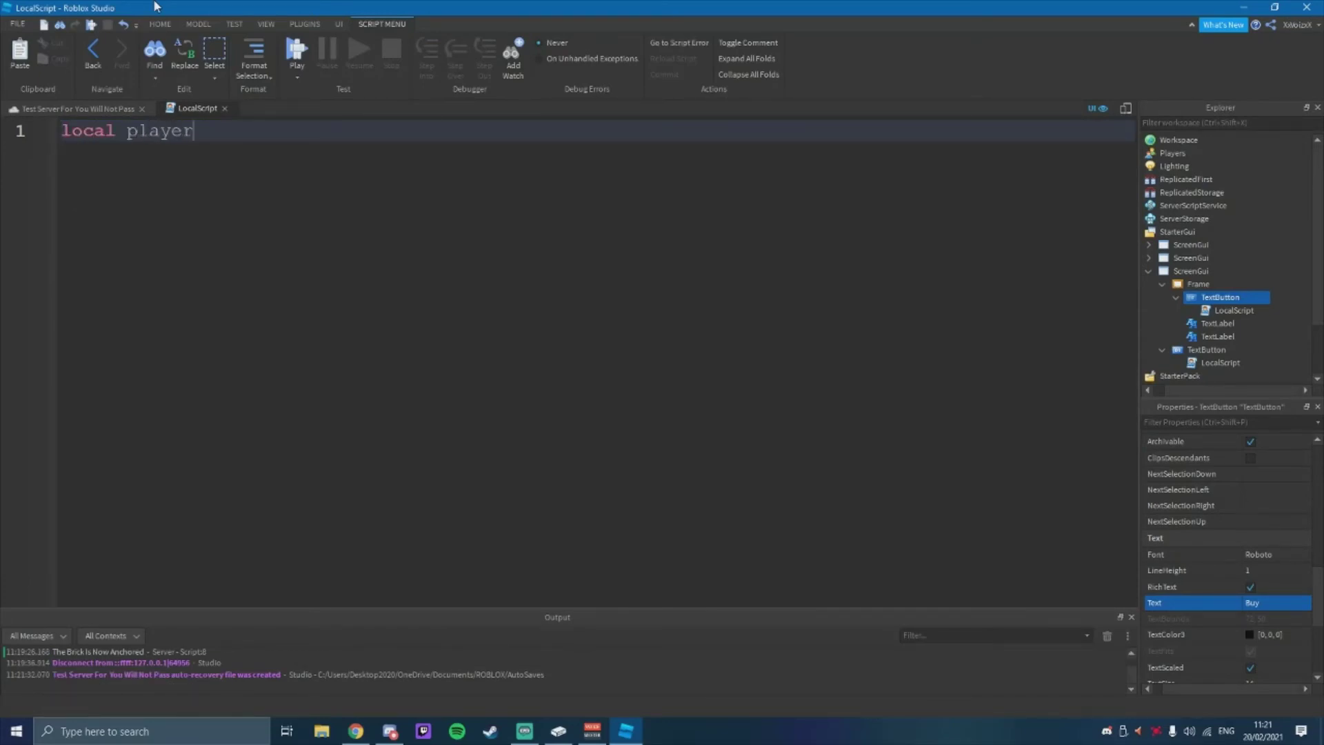
type("game.P")
key("Tab")
type(".Loca")
key("Tab")
key("Return")
type("local")
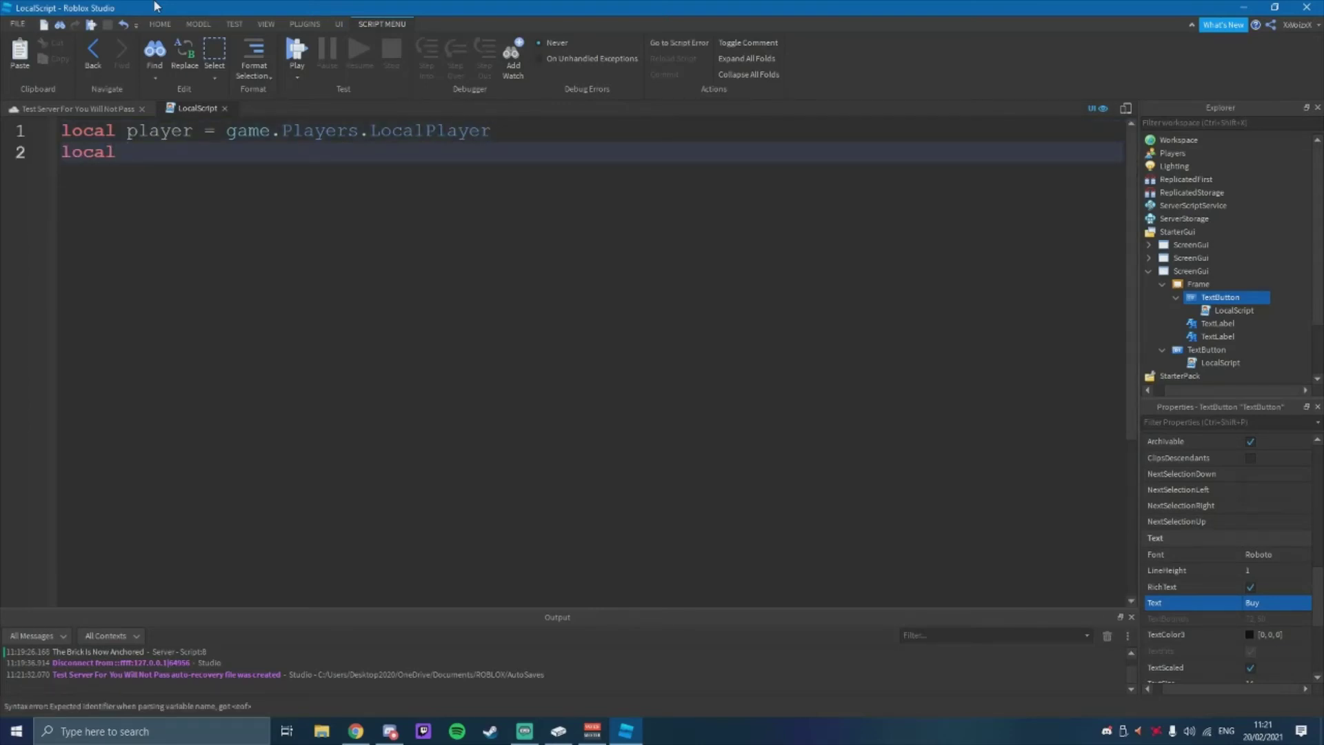
type(" Mark")
key("BackSpace")
type("ervice = game :GetService(")
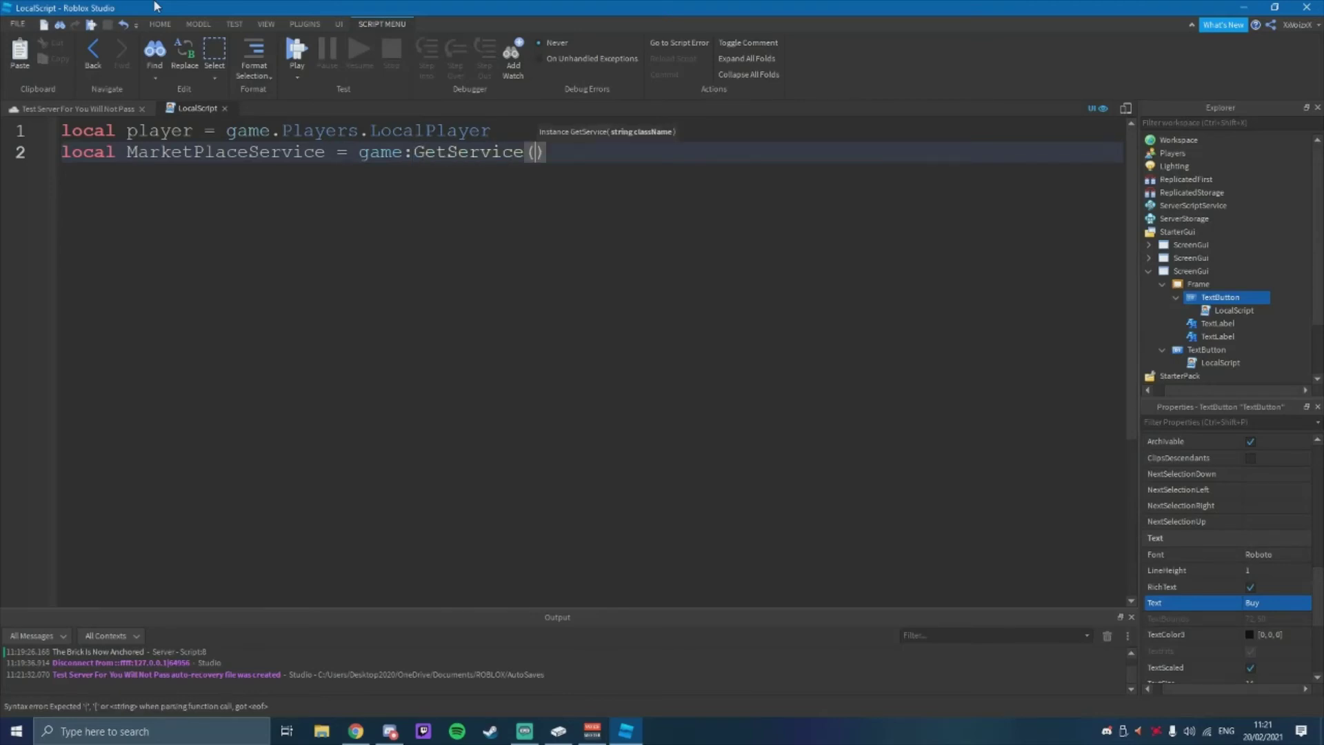
type("\"D")
key("BackSpace")
type("Mar")
key("Return")
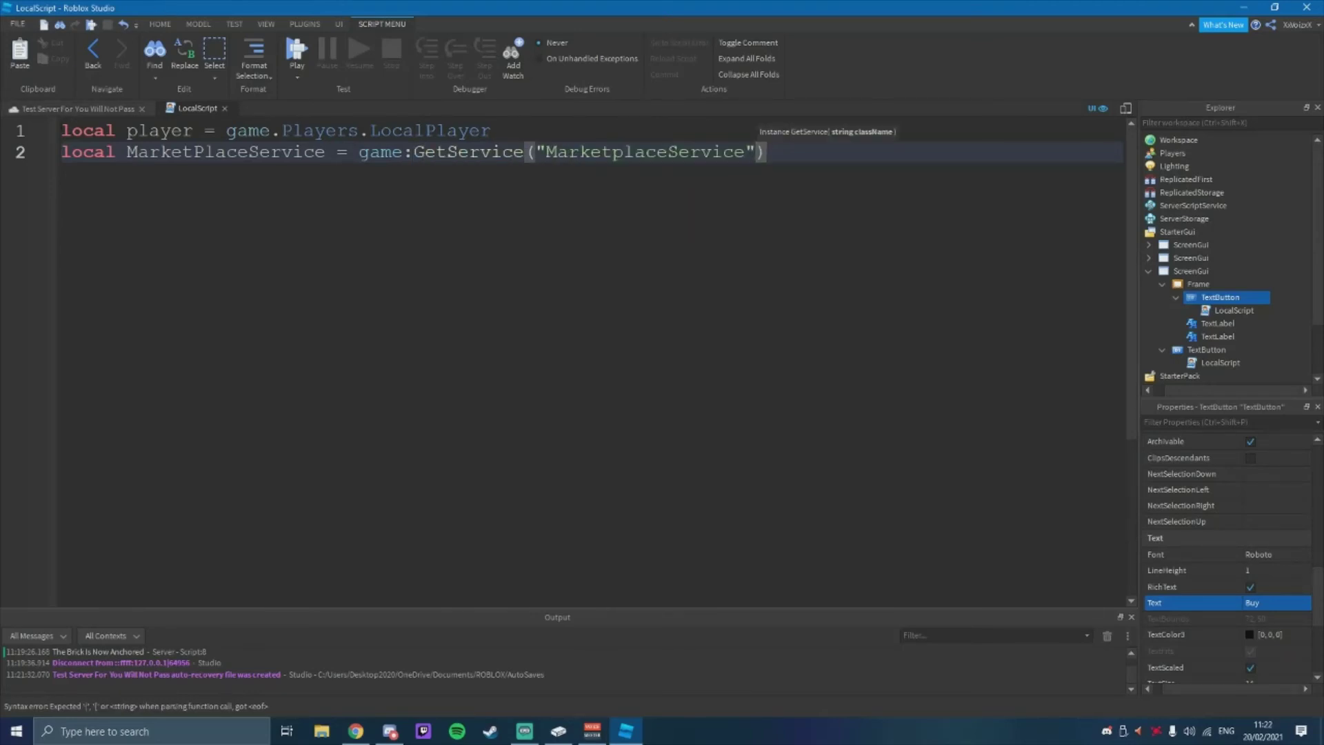
Insert a new first line and start a MouseButton1Click:Connect handler for the button.
left_click(62, 130)
key("Return")
key("Up")
type("local id = 15053372")
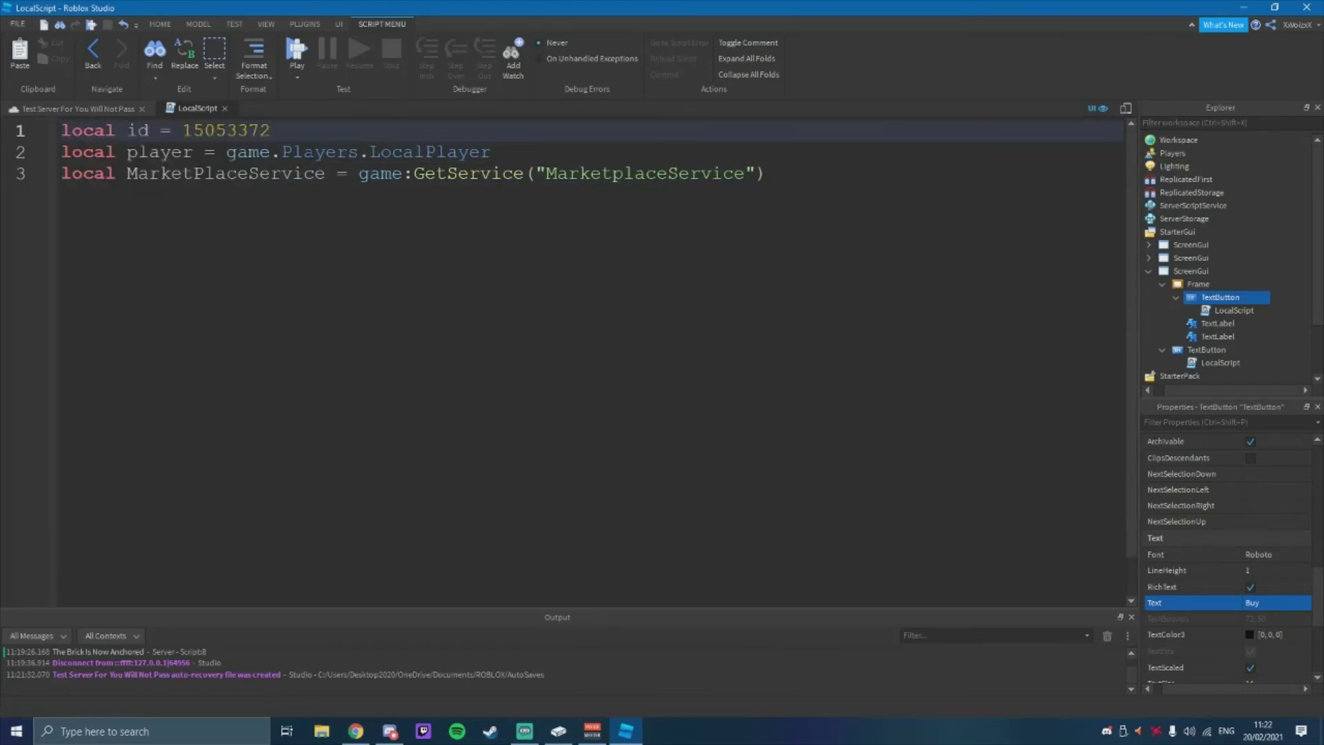
left_click_drag(272, 131, 91, 131)
left_click(851, 173)
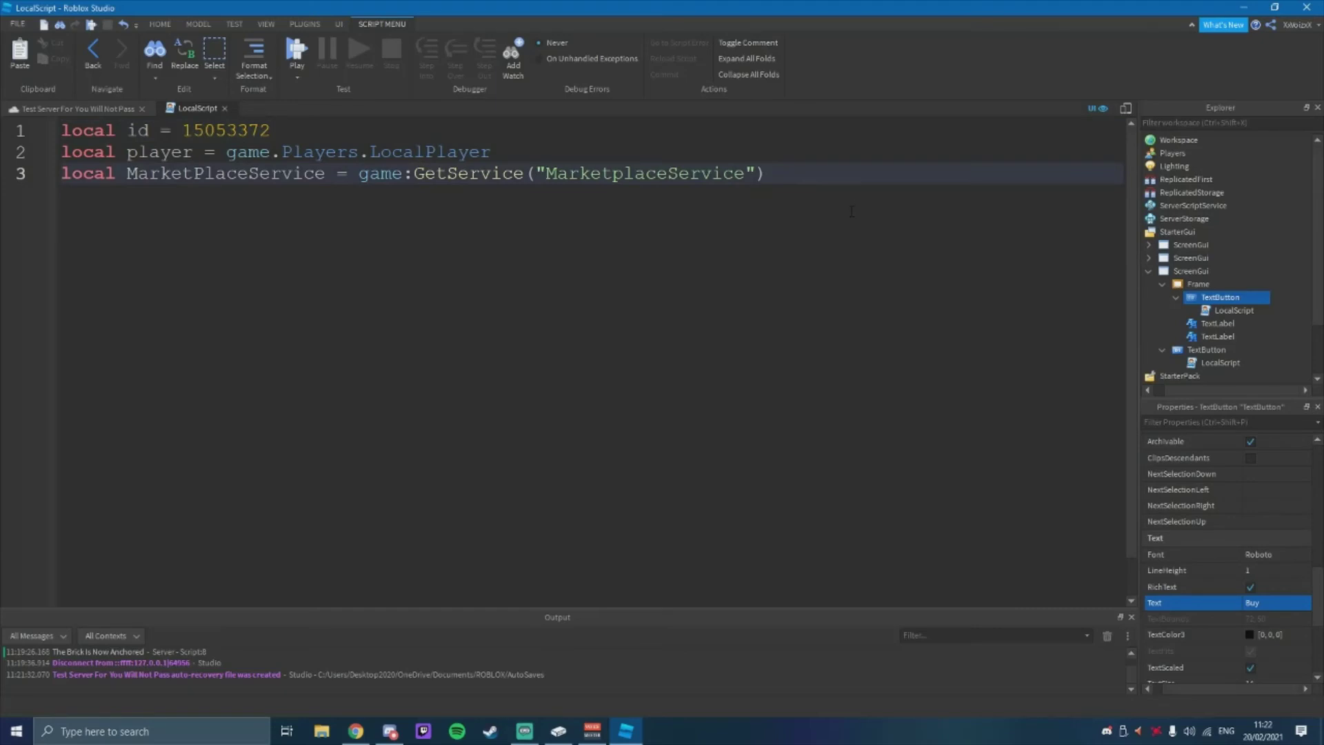
key("Return")
key("Return")
type("script.parent.Mouse")
key("Tab")
type(":Co")
key("Tab")
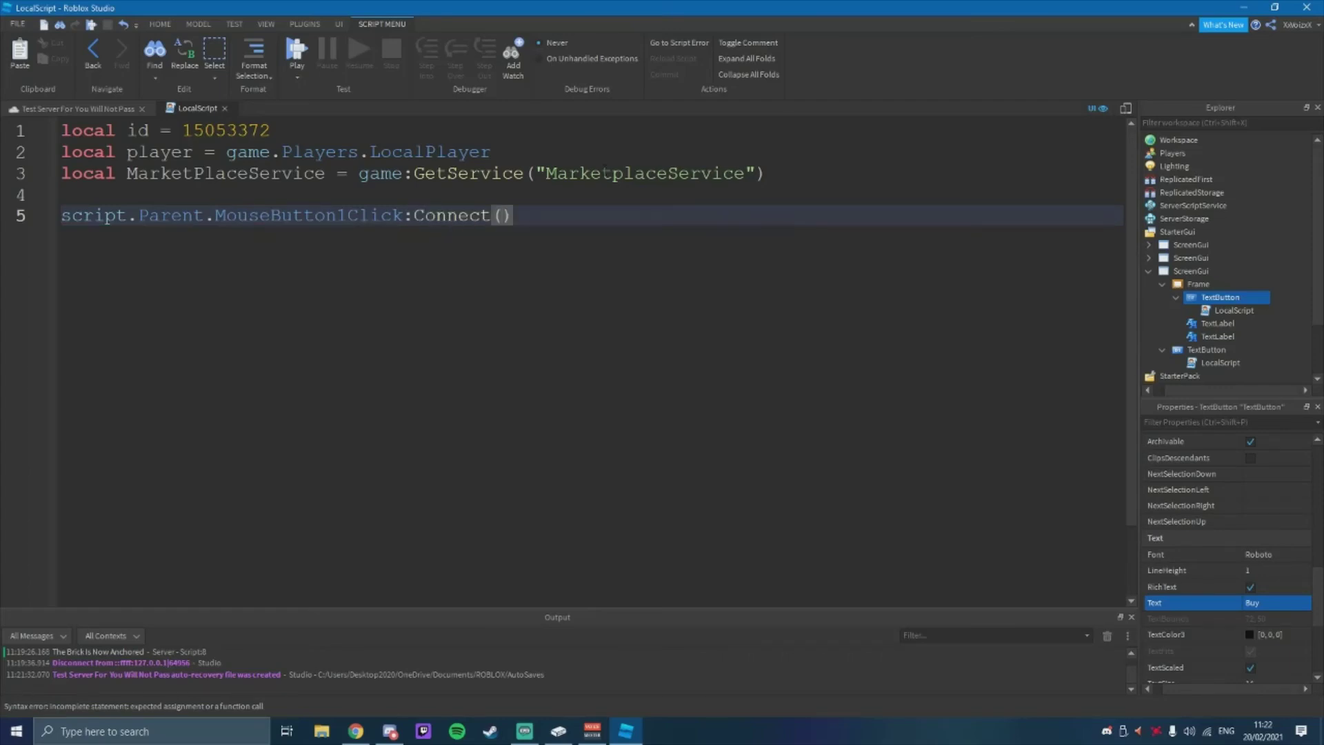
type("(")
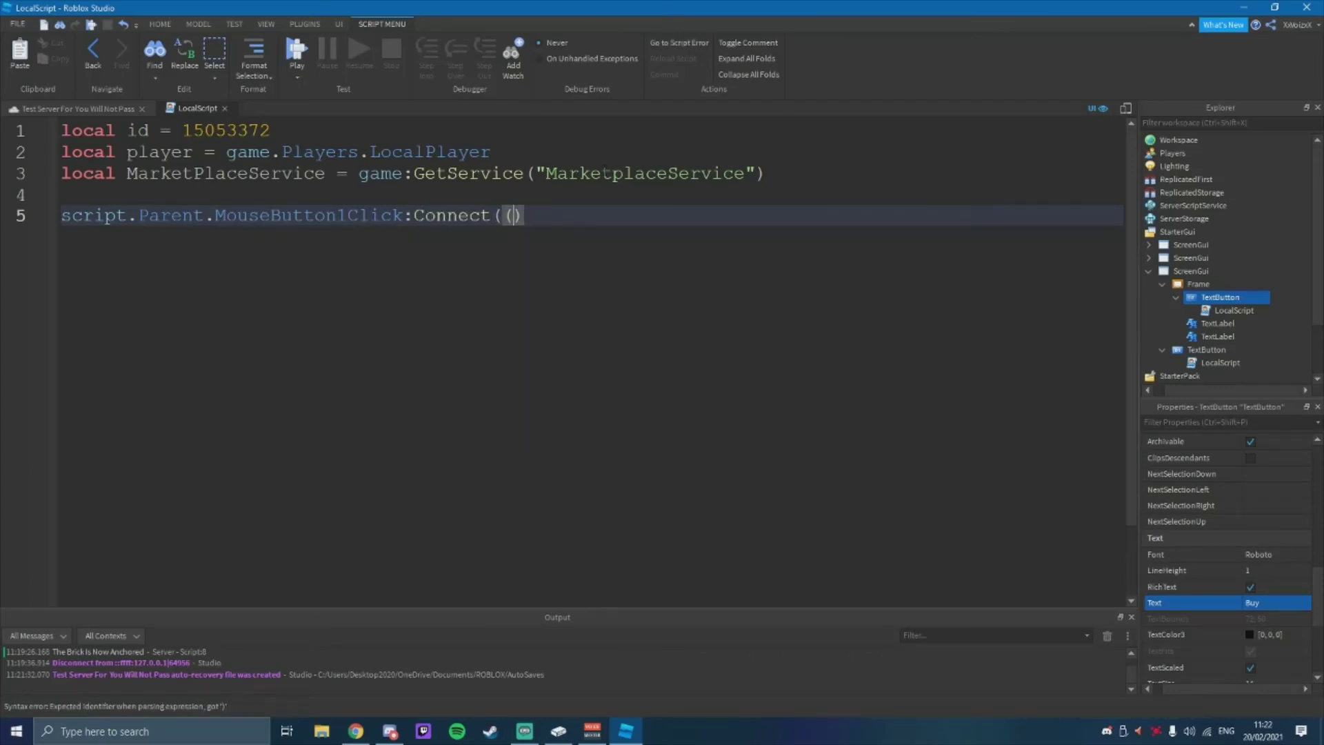
type("function")
Make the handler call MarketplaceService:PromptGamePassPurchase(player, 15053372), then tidy the script lines.
key("End")
key("Return")
type("Mark")
key("Tab")
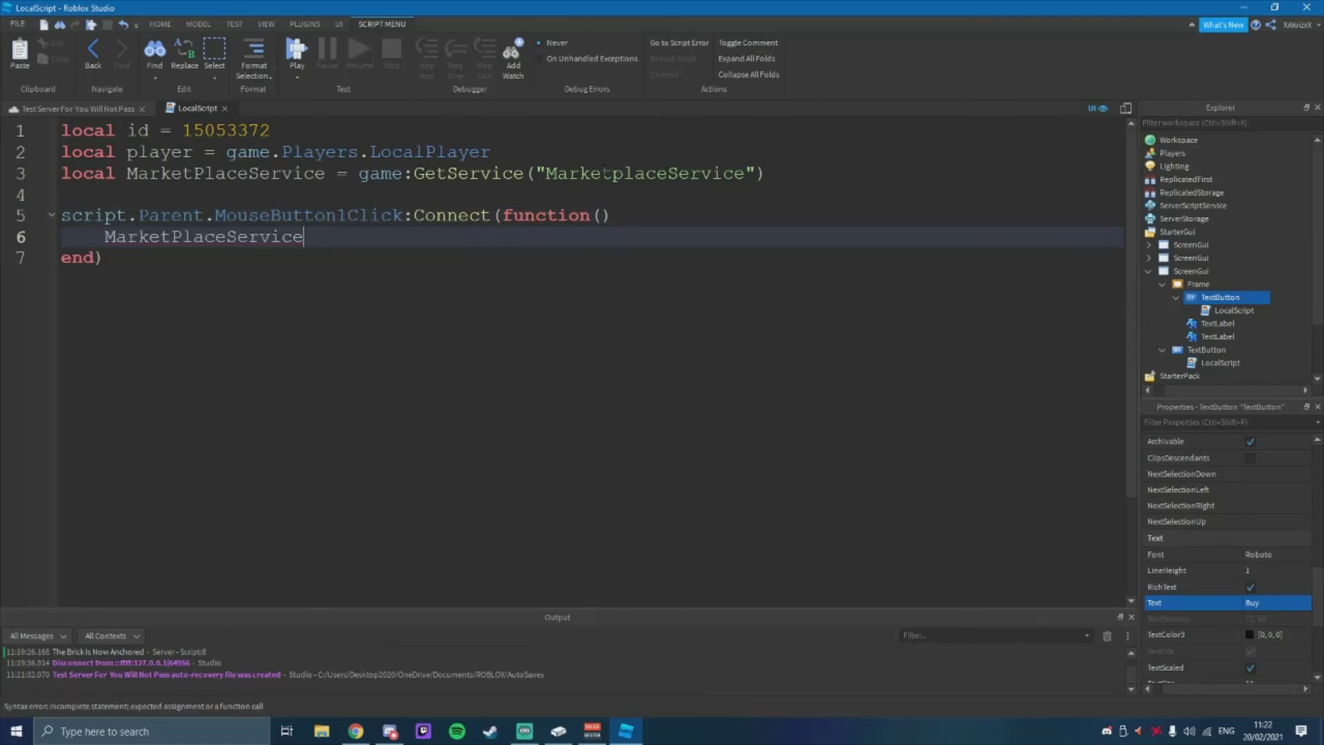
type(":Prom")
key("Tab")
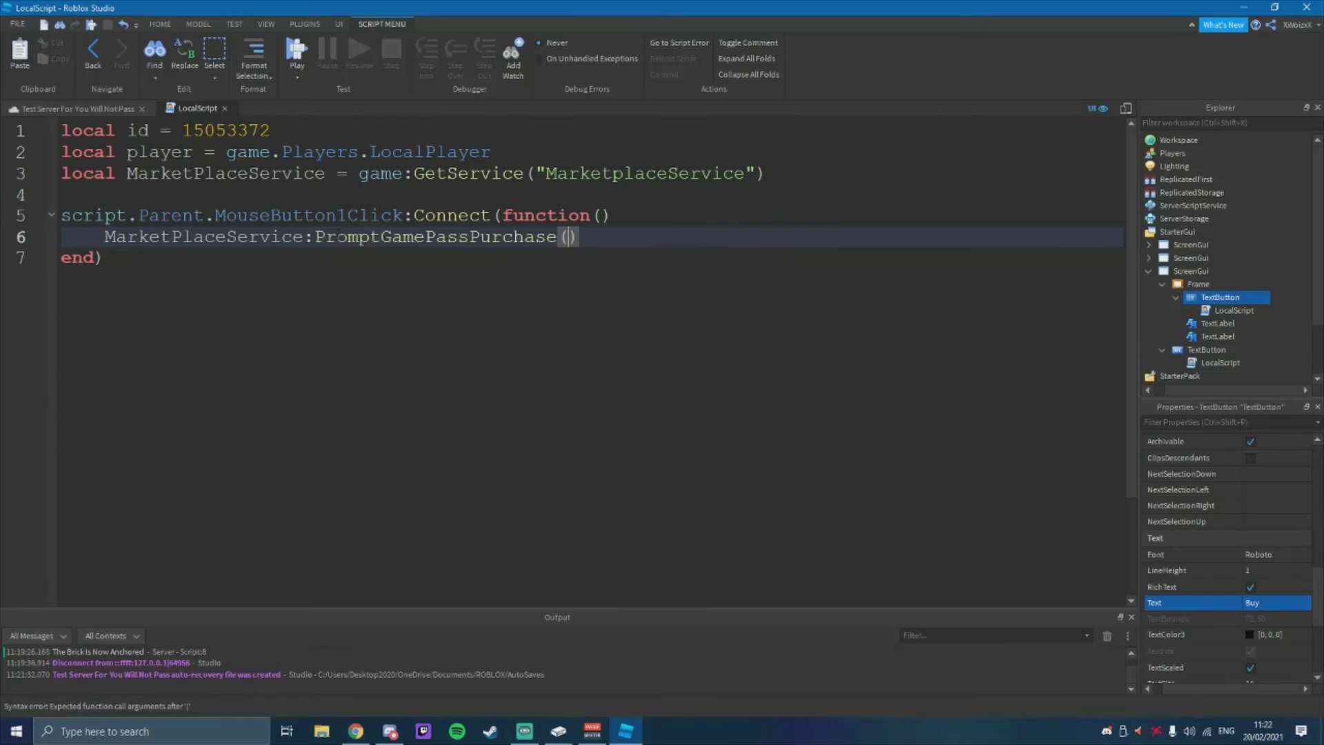
type("playwer")
key("BackSpace")
key("BackSpace")
key("BackSpace")
type("e")
key("Tab")
type(", id")
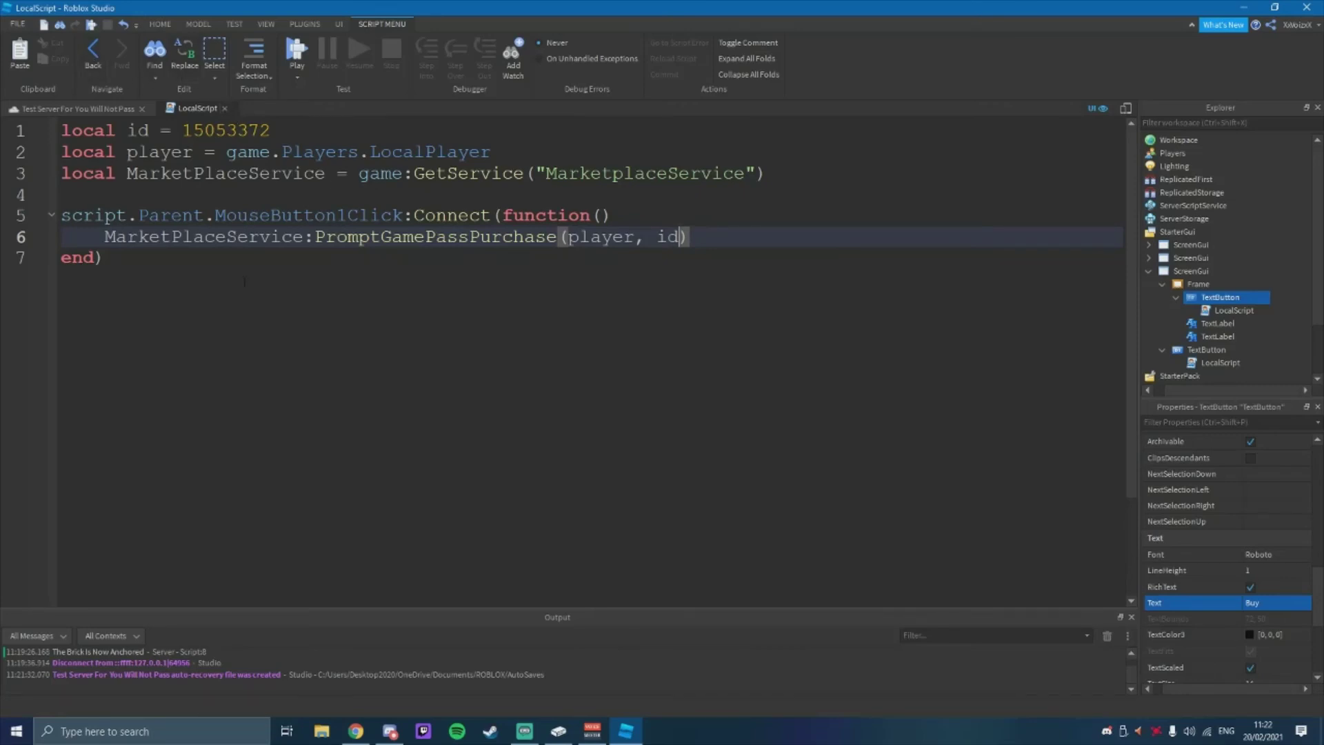
left_click_drag(104, 257, 83, 171)
left_click(103, 258)
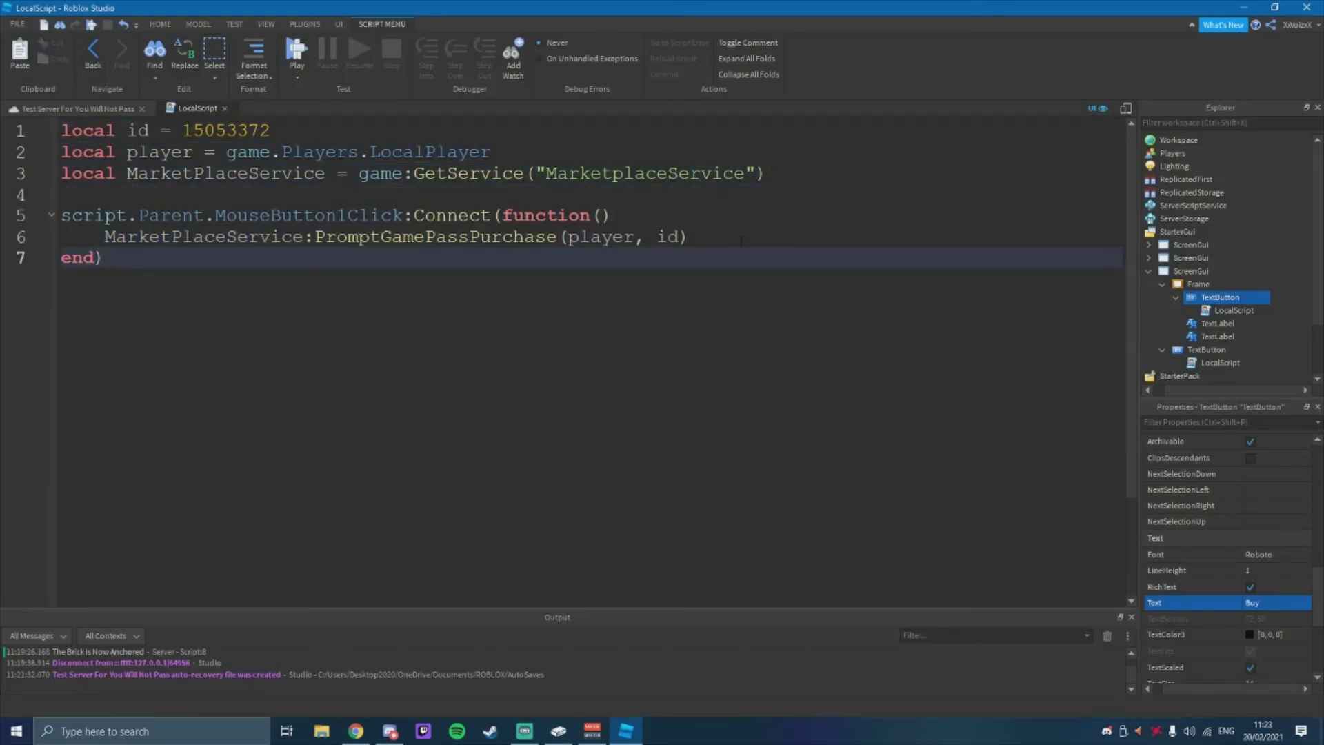
left_click_drag(740, 238, 616, 238)
left_click(667, 259)
double_click(642, 172)
left_click(765, 173)
Return to the scene and untick Visible on the shop Frame so it starts hidden.
left_click(226, 109)
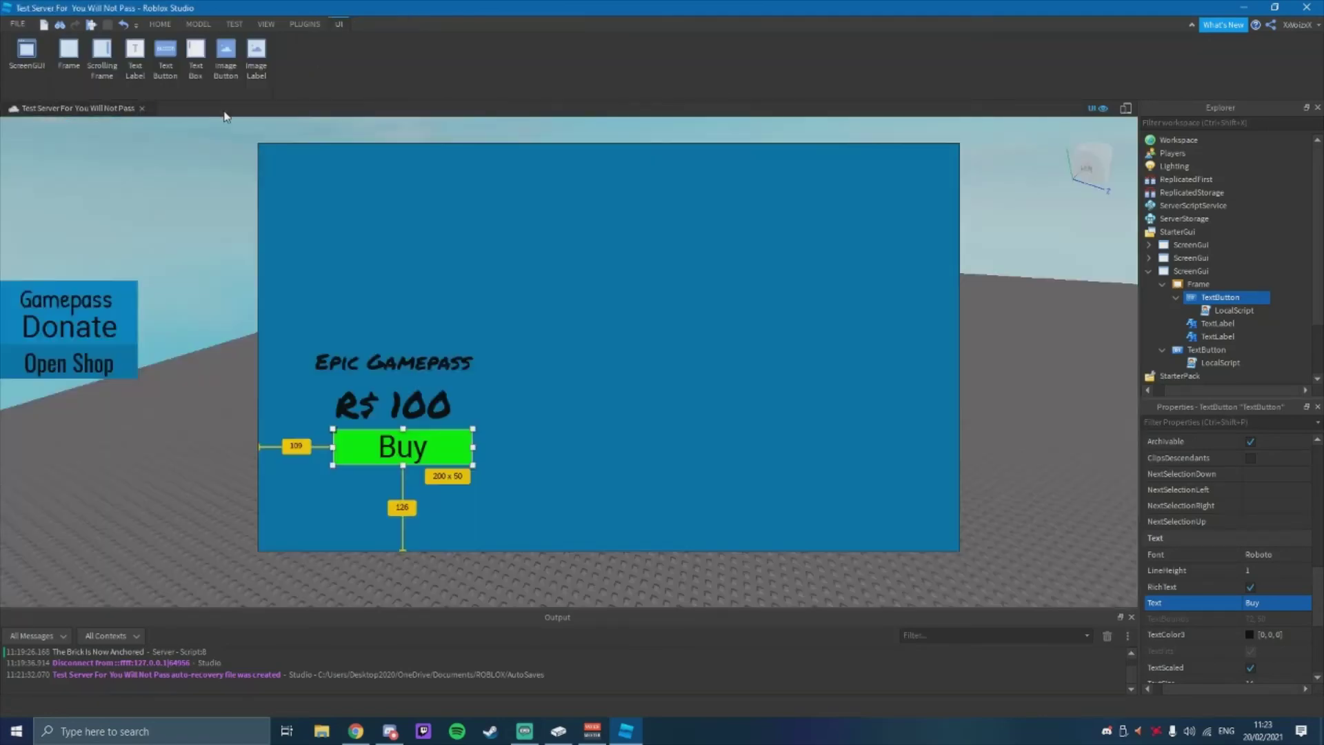
left_click(1199, 284)
left_click(1260, 488)
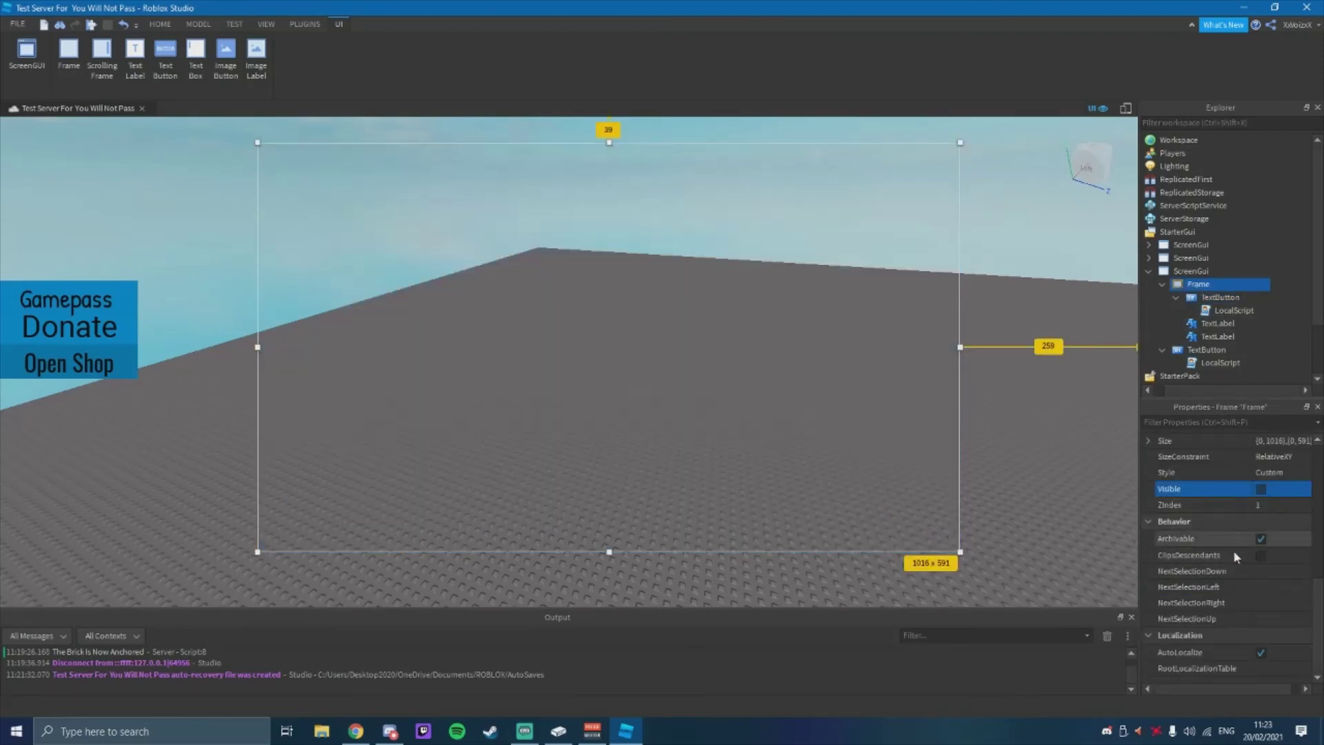
left_click(225, 368)
Play-test: open the shop, press Buy, dismiss the game pass prompt, close the shop.
left_click(577, 52)
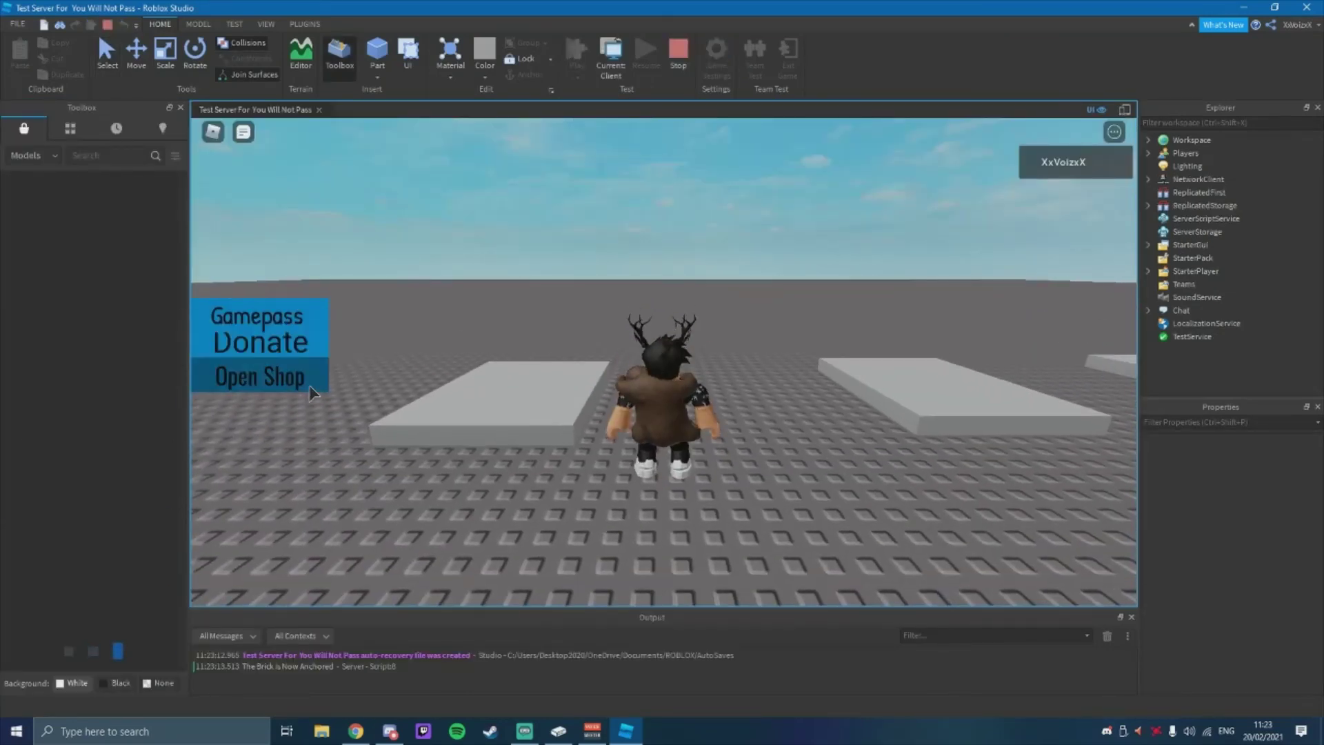
left_click(272, 377)
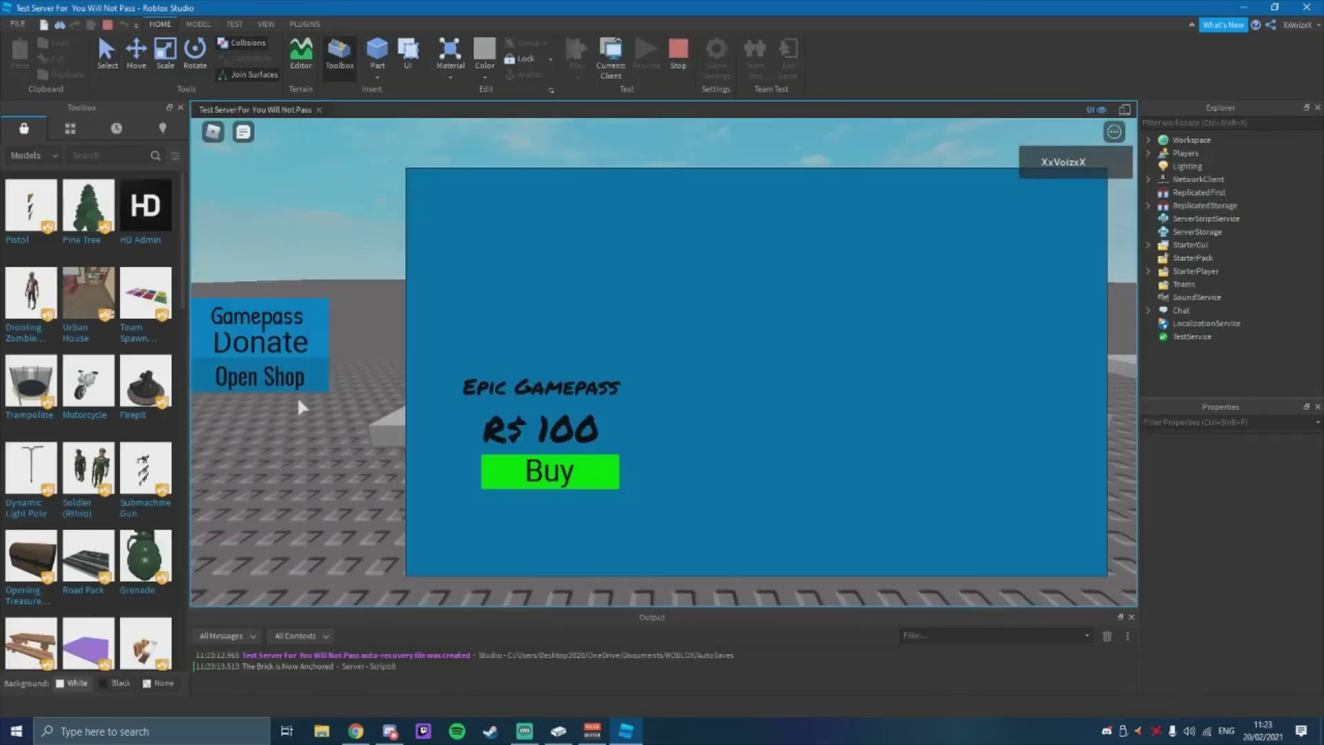
left_click(546, 474)
left_click(662, 433)
left_click(320, 392)
Walk the avatar around, then reopen the shop and confirm Buy prompts again.
right_click_drag(320, 391, 621, 391)
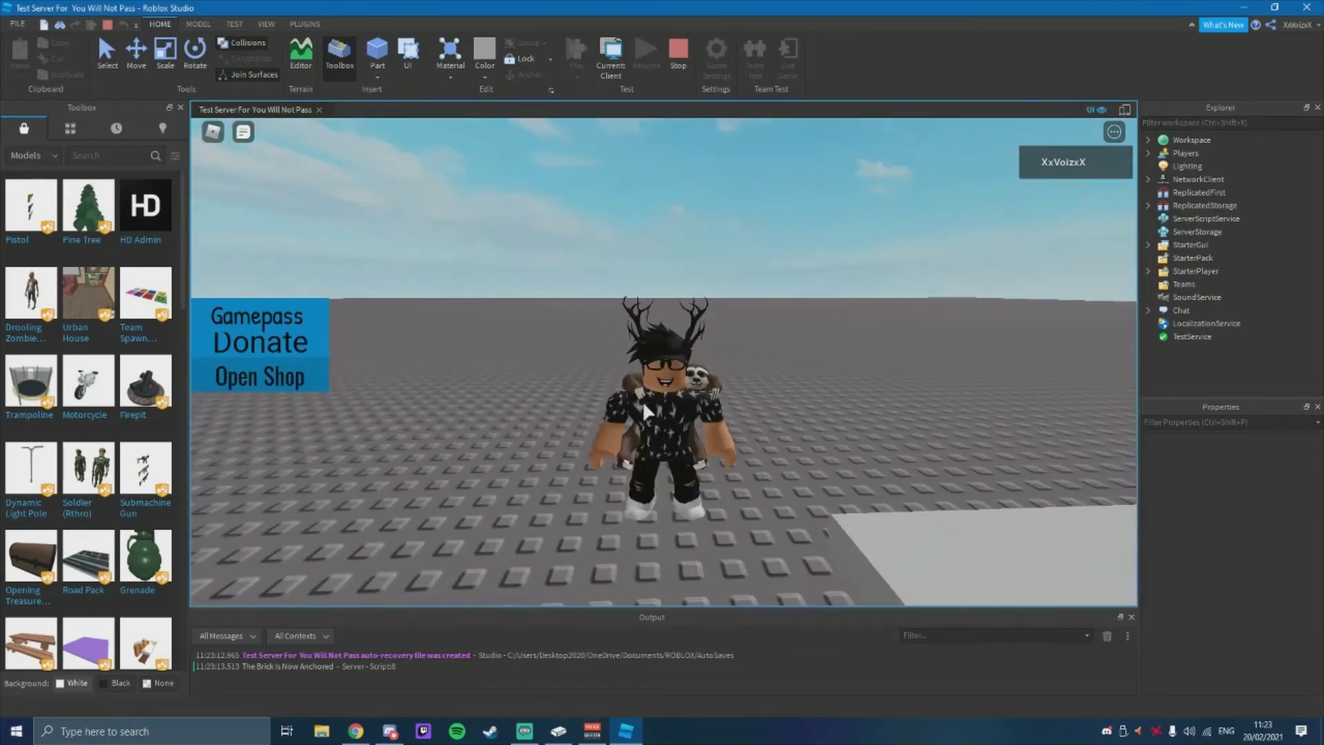
key("w")
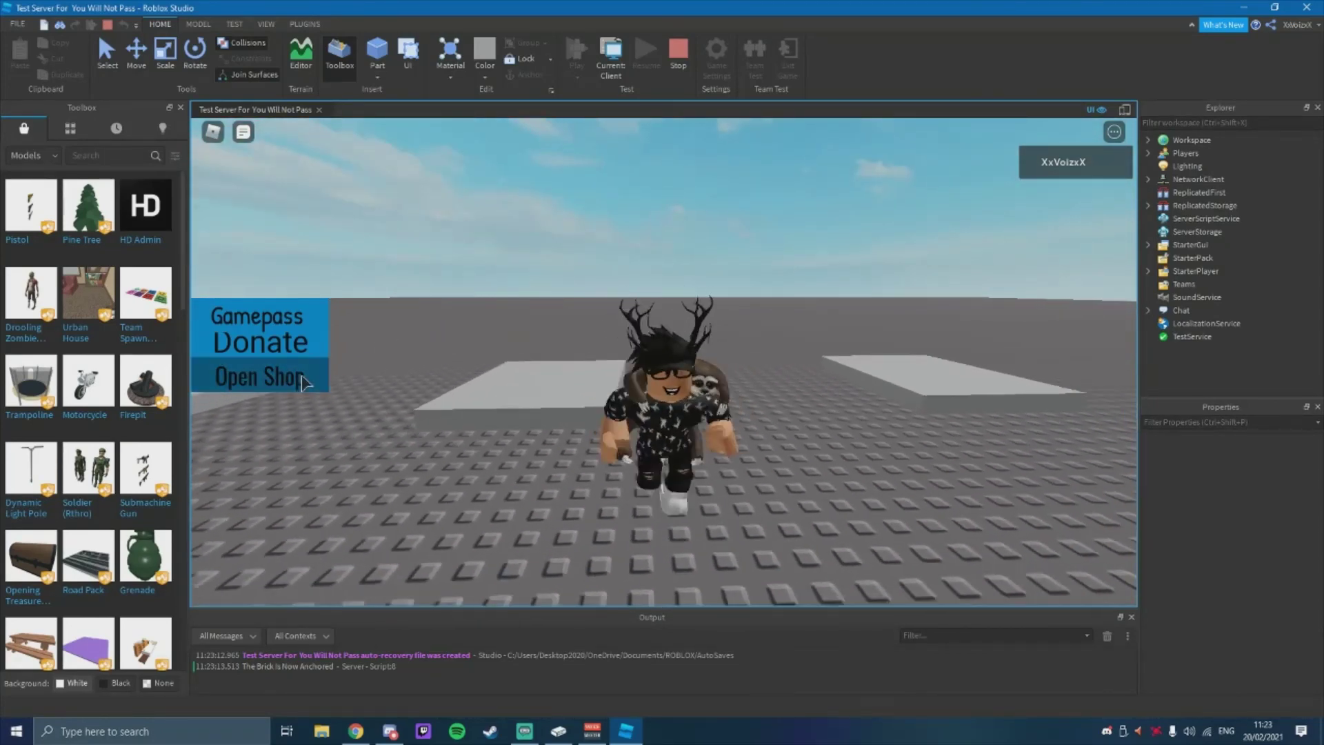
left_click(271, 377)
left_click(494, 466)
left_click(662, 432)
left_click(269, 395)
left_click(264, 401)
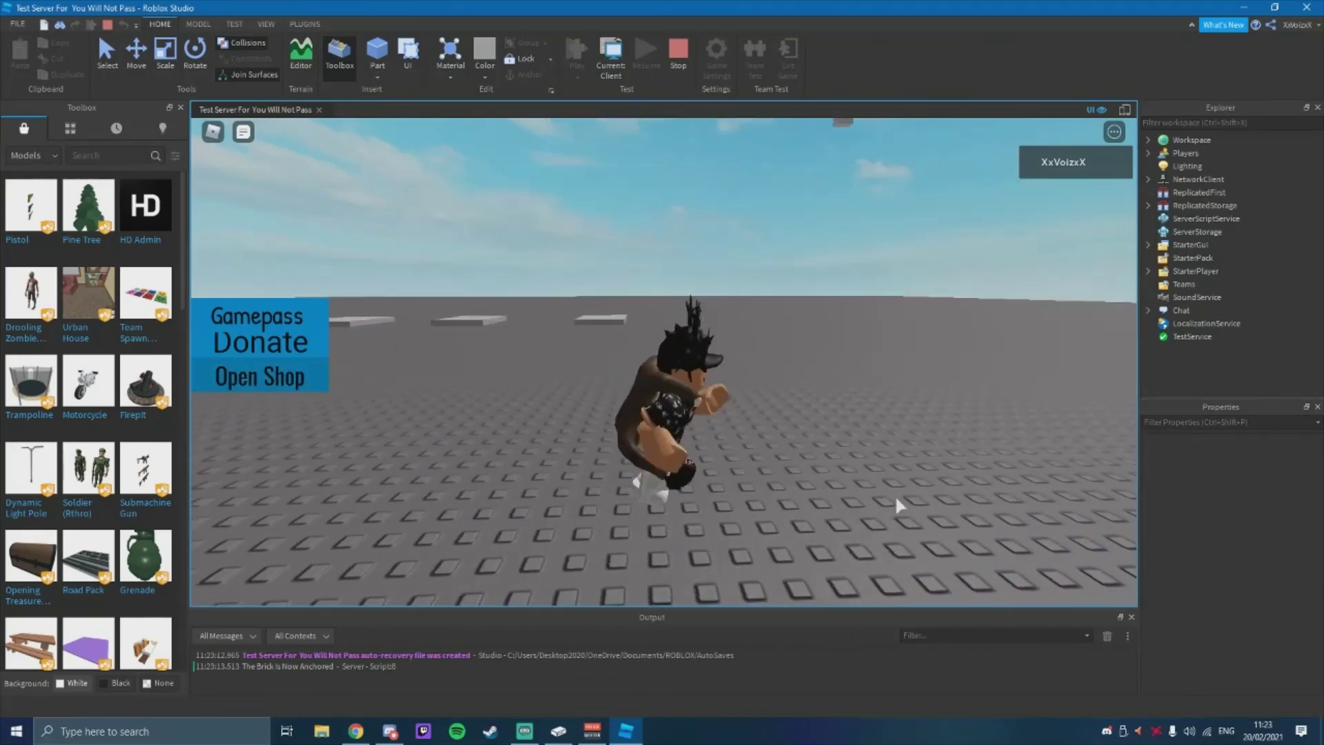
right_click_drag(1042, 496, 627, 471)
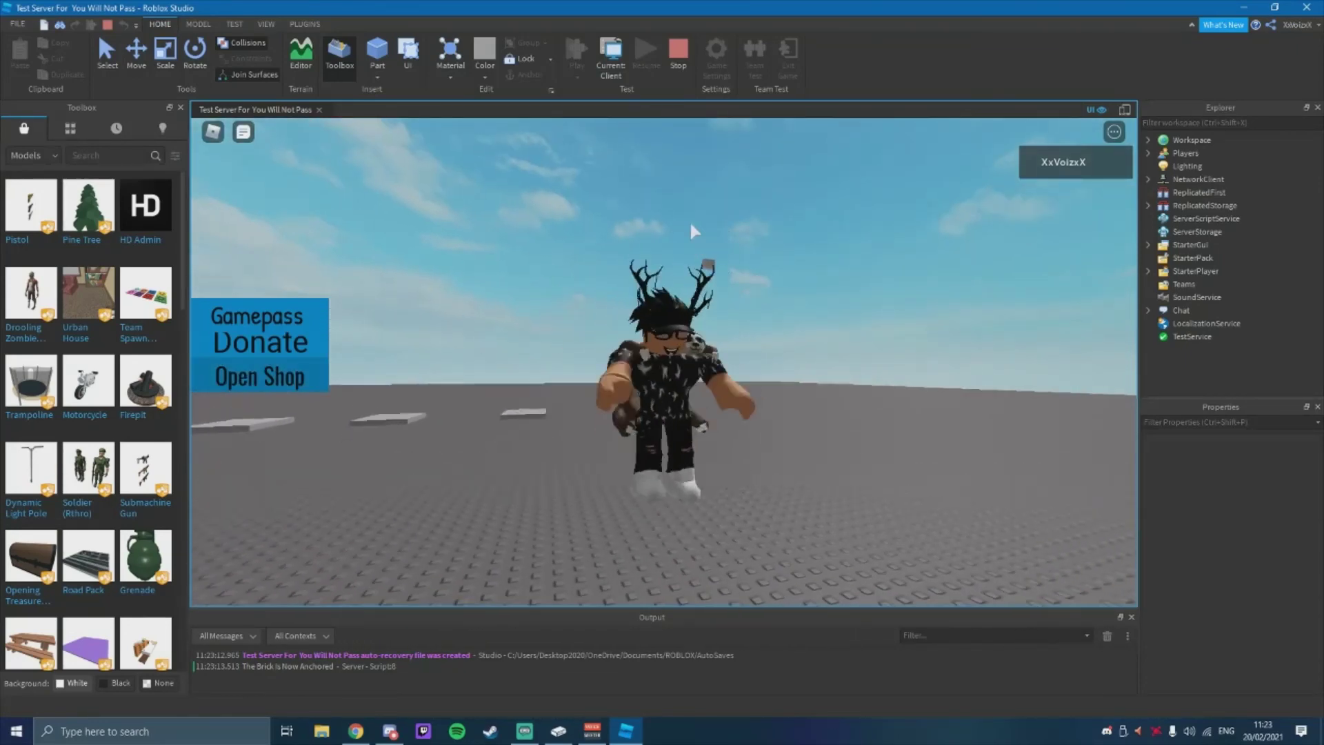